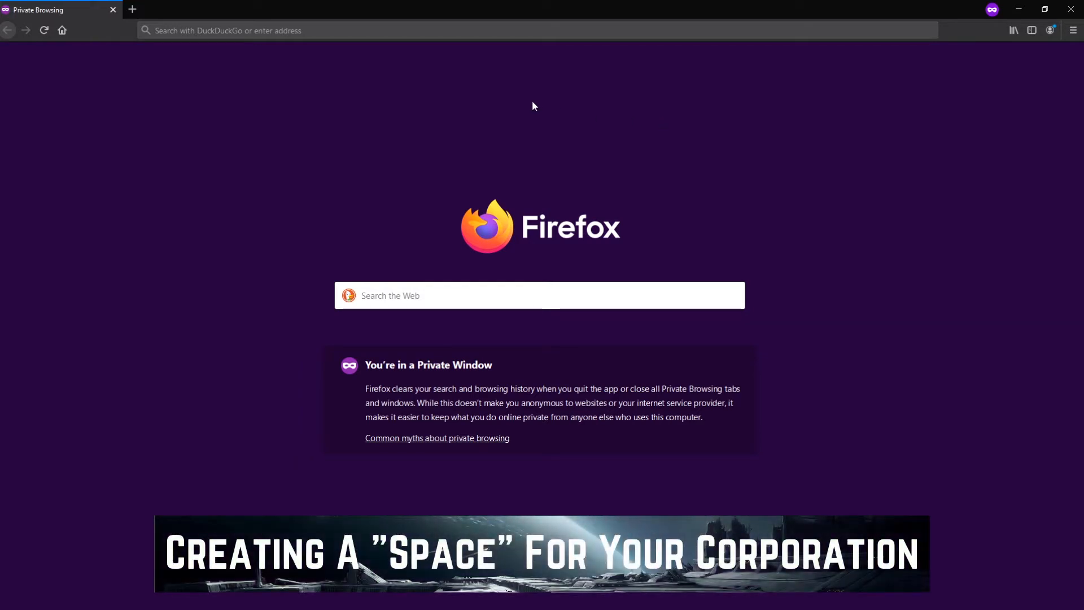
Load the EvE Echoes Wiki at eveechoes.wiki in Firefox.
{"action": "left_click", "coordinate": [325, 33]}
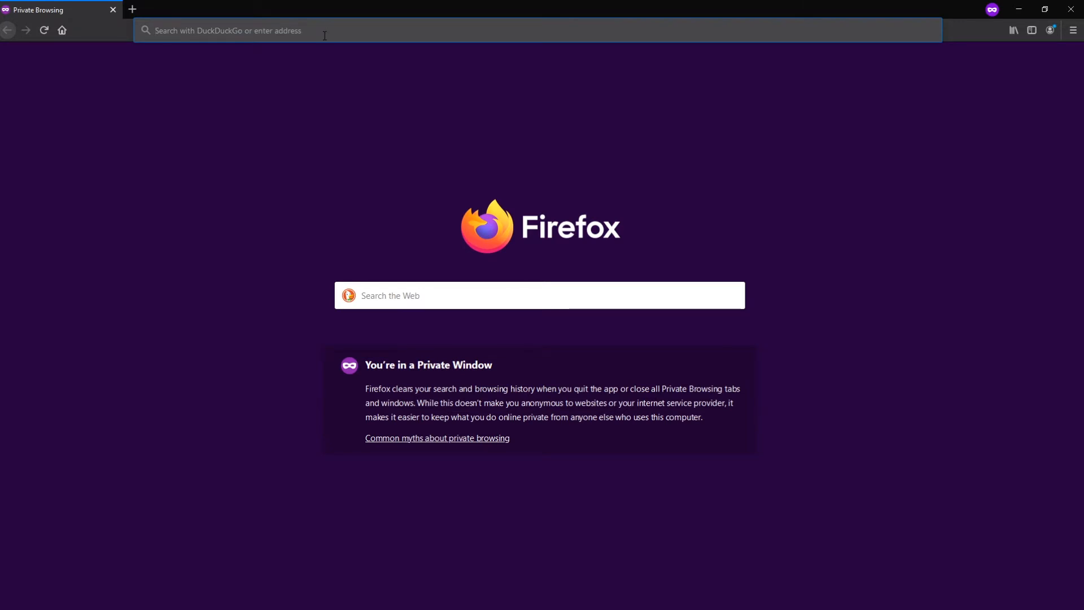
{"action": "type", "text": "eveechoes.wiki/"}
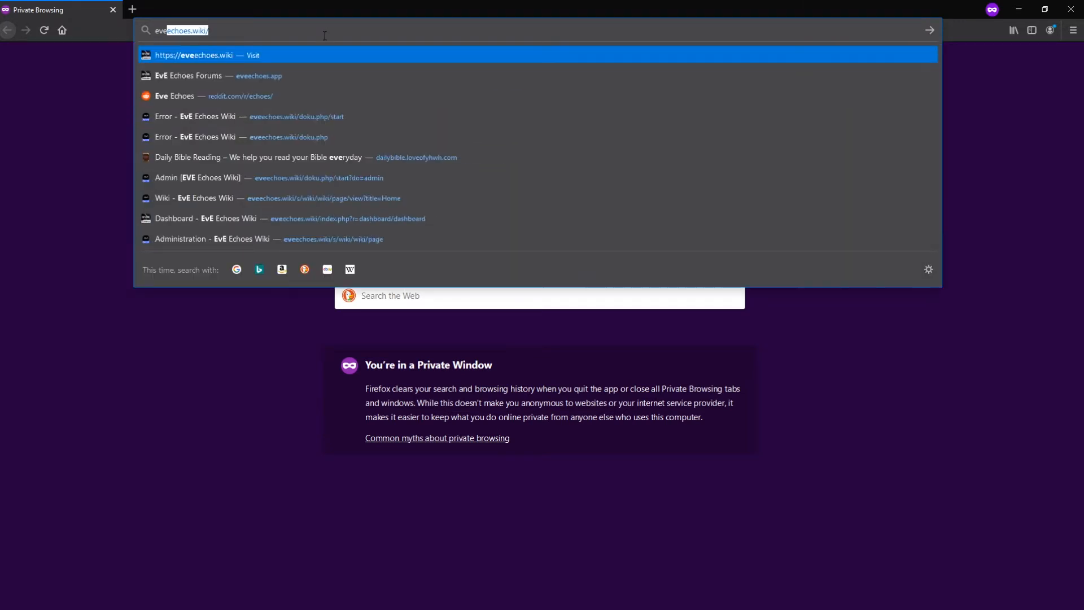
{"action": "key", "text": "Return"}
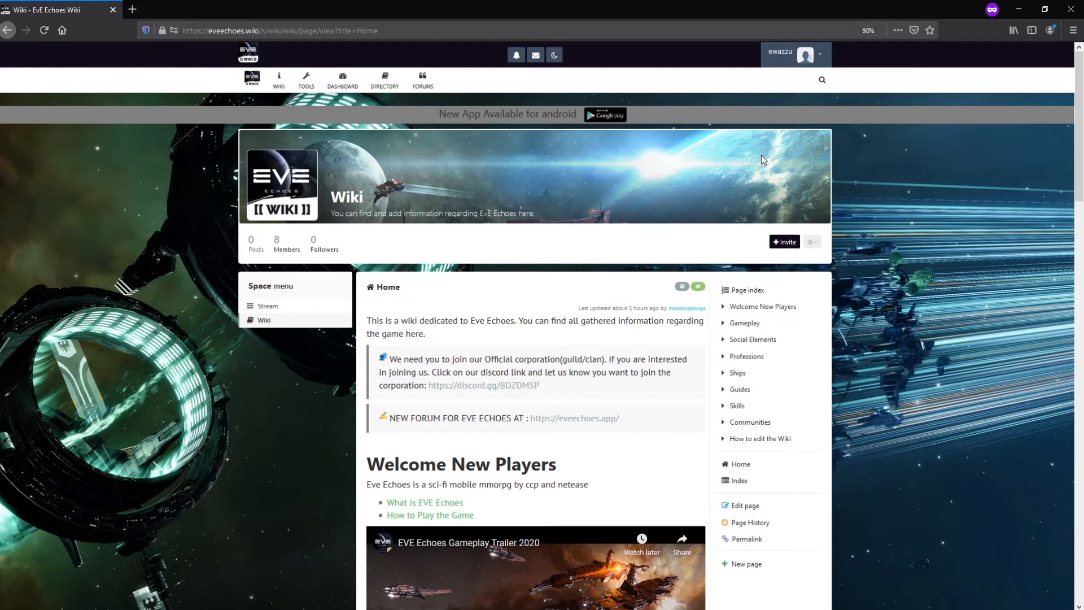
Scroll through the wiki home page, then bring up the EVE space chooser.
{"action": "scroll", "coordinate": [791, 164], "scroll_direction": "down", "scroll_amount": 5}
{"action": "scroll", "coordinate": [844, 217], "scroll_direction": "up", "scroll_amount": 5}
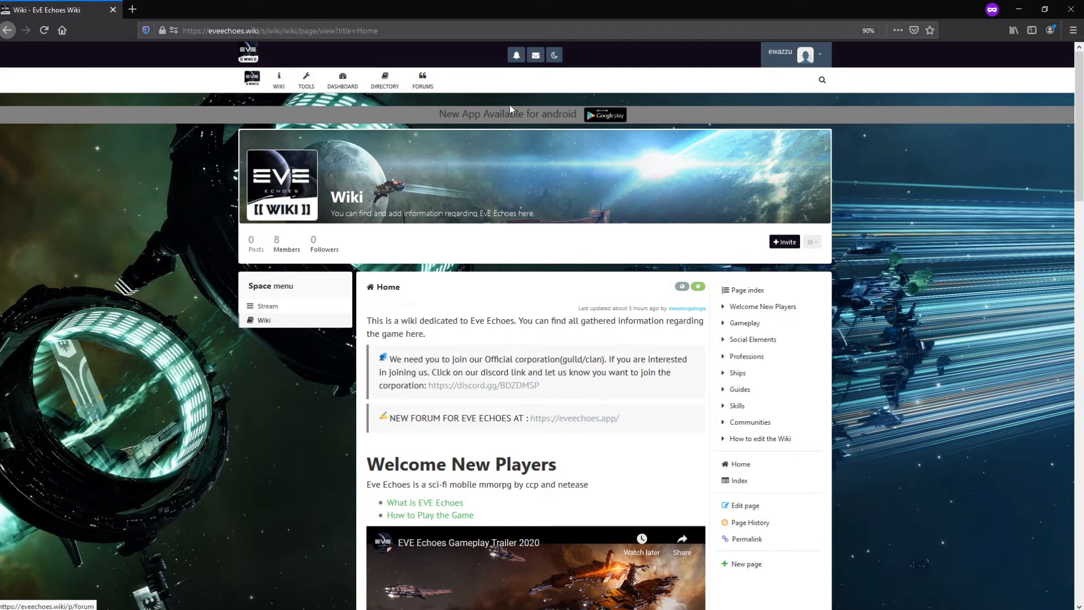
{"action": "left_click", "coordinate": [252, 77]}
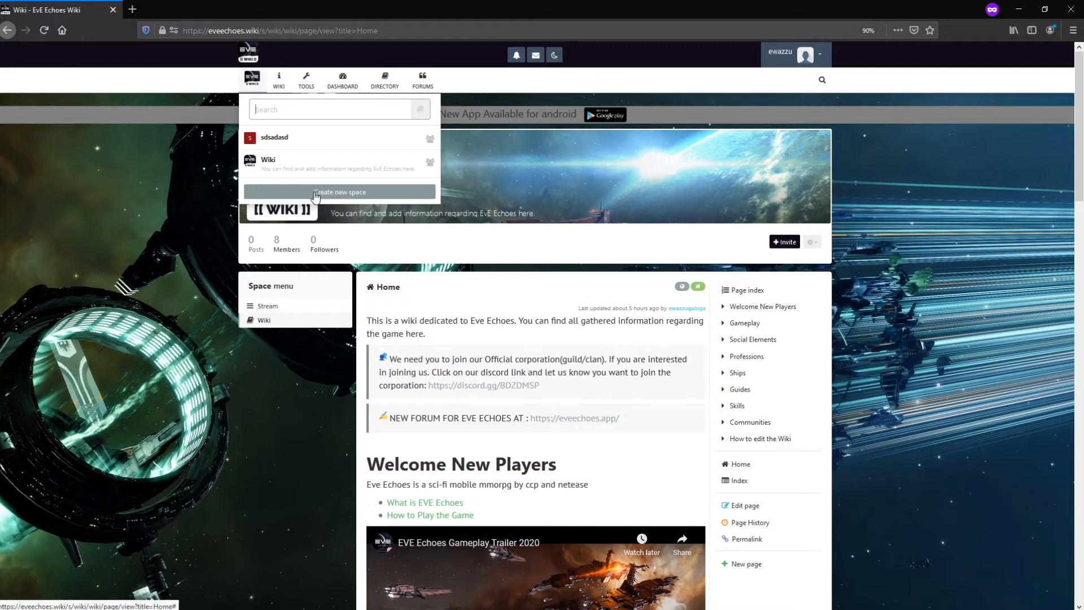
Start a new space and name it 'Potato Corp'.
{"action": "left_click", "coordinate": [314, 192]}
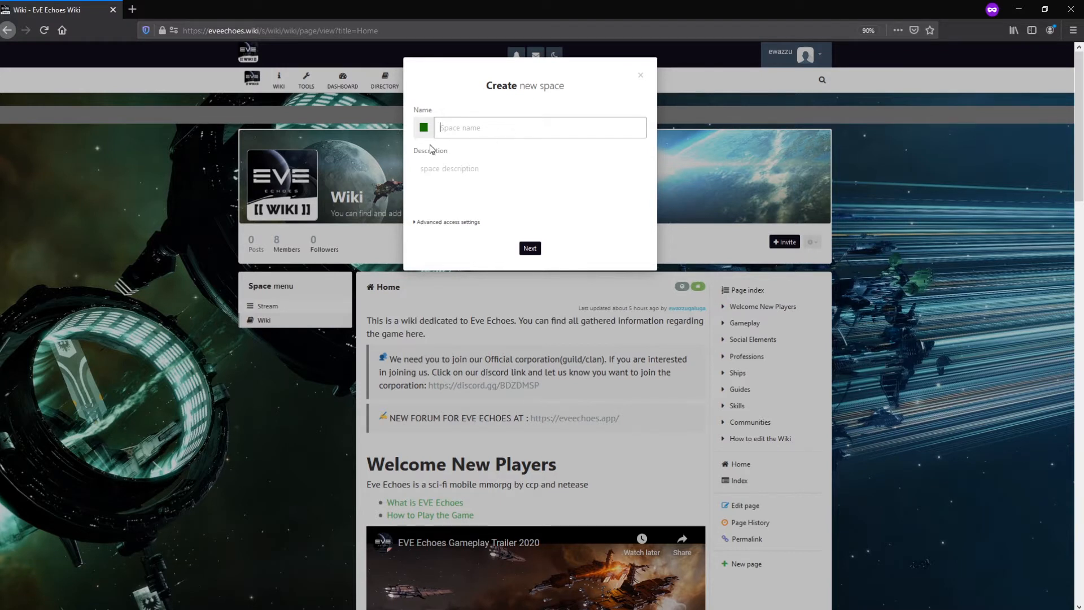
{"action": "type", "text": "Potatos"}
{"action": "key", "text": "BackSpace"}
{"action": "type", "text": "Corp"}
Set the new space's colour to bright pink.
{"action": "left_click", "coordinate": [426, 128]}
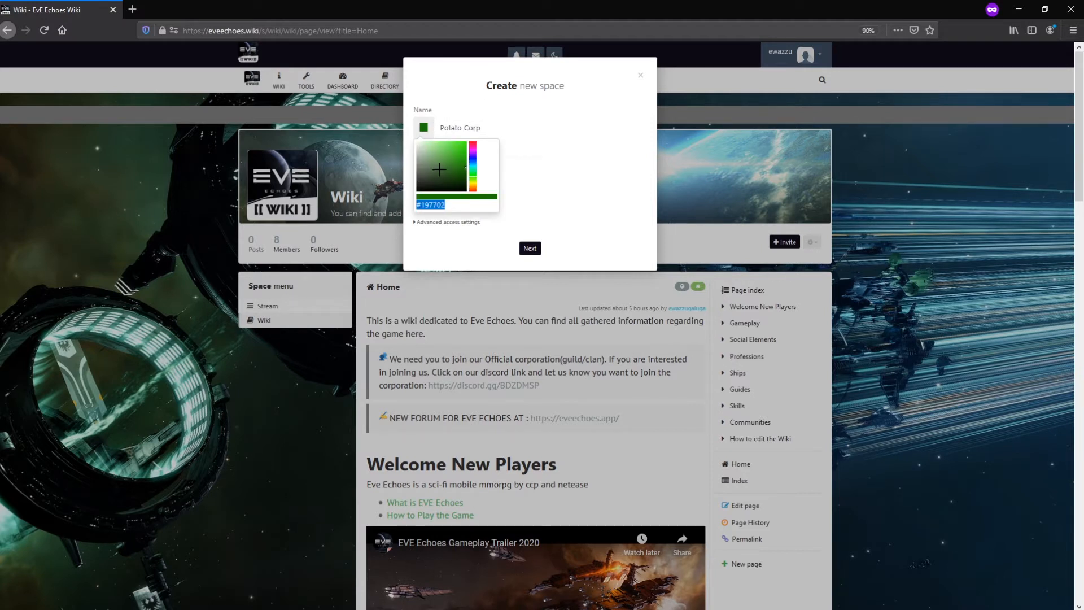
{"action": "left_click", "coordinate": [449, 161]}
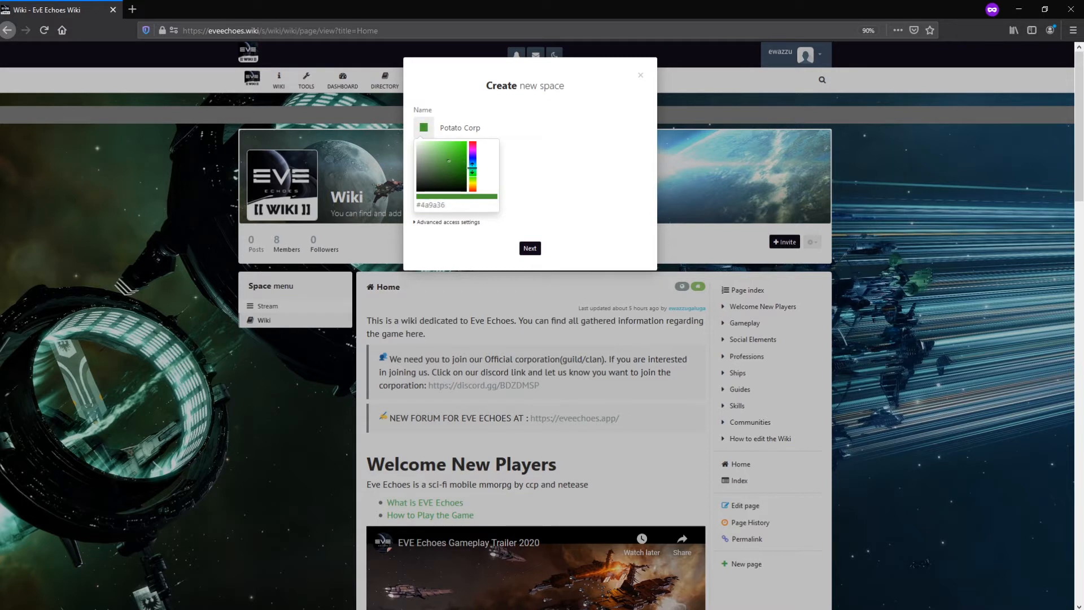
{"action": "left_click_drag", "start_coordinate": [473, 170], "coordinate": [500, 151]}
{"action": "left_click", "coordinate": [527, 160]}
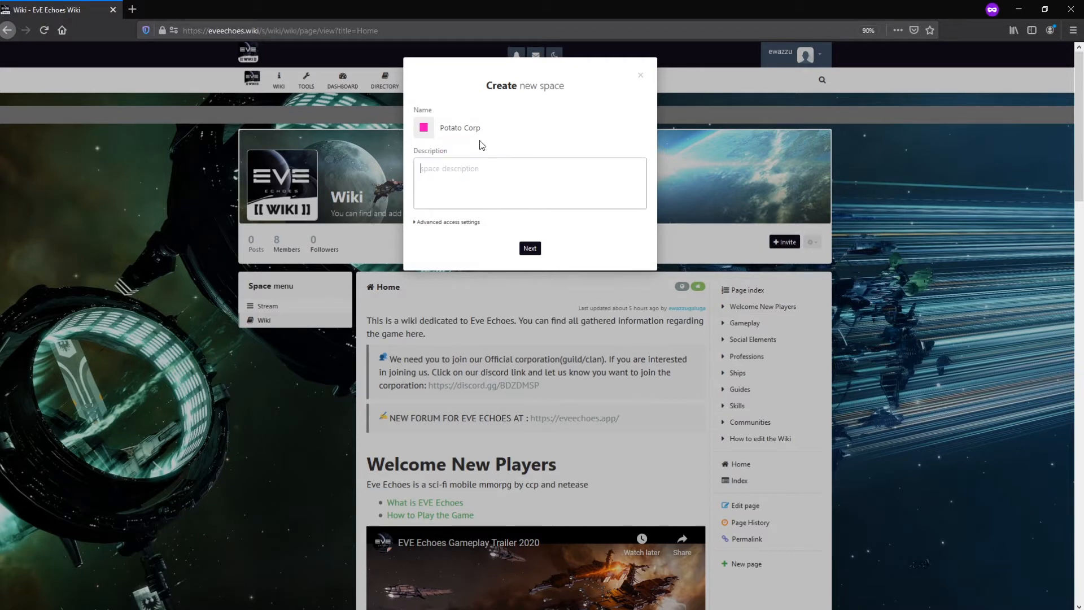
Enter the description 'Potato Corp are dedicated to eat all the potatoes in the world.', fixing 'potatos'.
{"action": "left_click", "coordinate": [481, 195]}
{"action": "type", "text": "Potato Corp are dedicated to eat all the potat"}
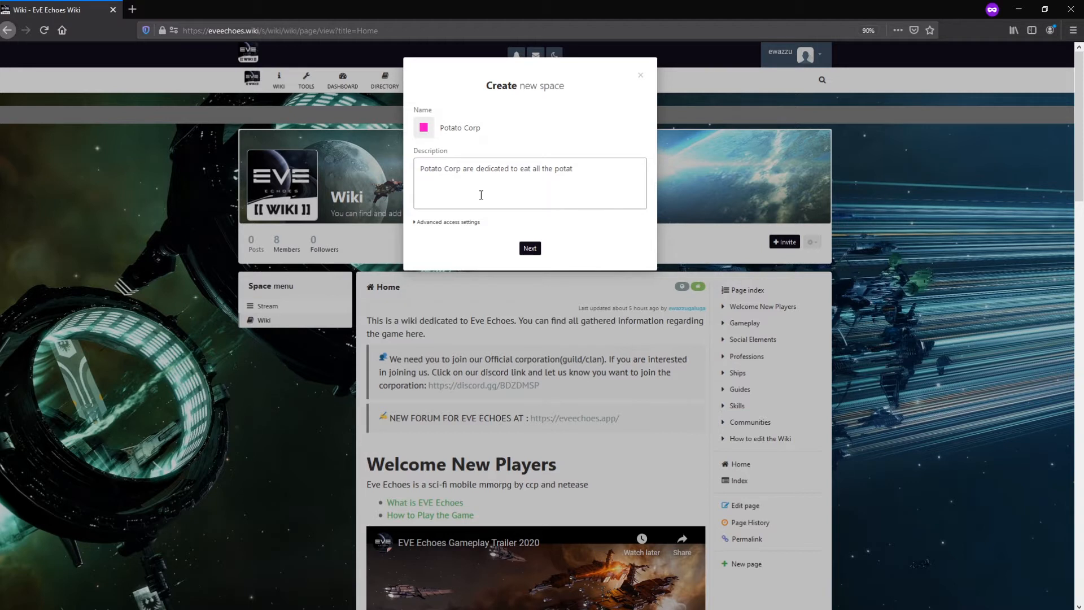
{"action": "type", "text": "os in the world."}
{"action": "right_click", "coordinate": [561, 174]}
{"action": "left_click", "coordinate": [571, 182]}
{"action": "left_click", "coordinate": [485, 128]}
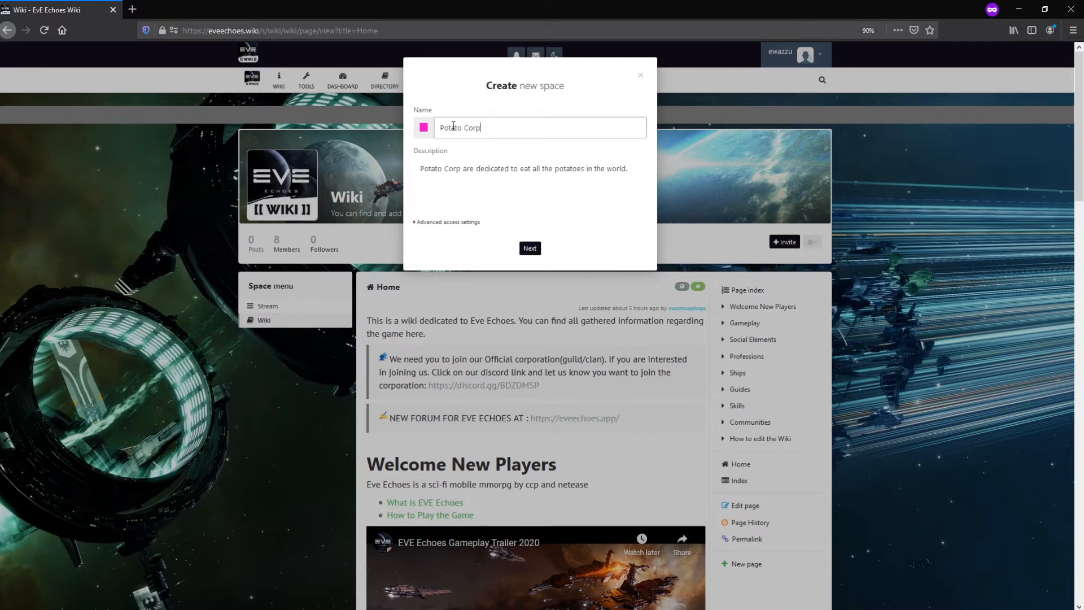
Expand Advanced access settings, keeping Public (Members & Guests) and Invite and request.
{"action": "left_click", "coordinate": [446, 224]}
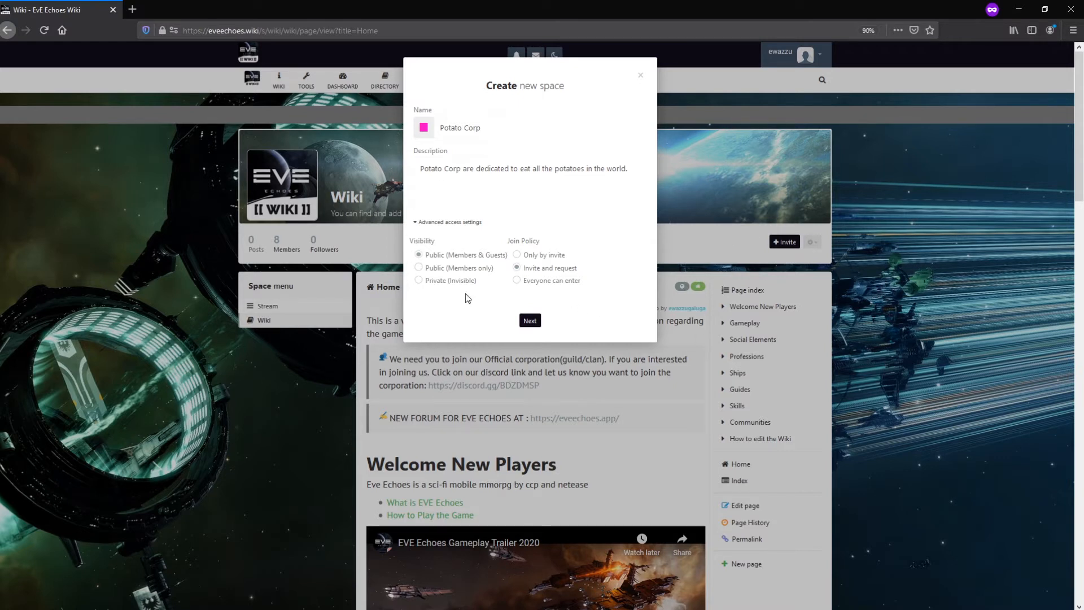
Confirm the Potato Corp details and skip Add Modules to reach member invitations.
{"action": "left_click", "coordinate": [530, 320]}
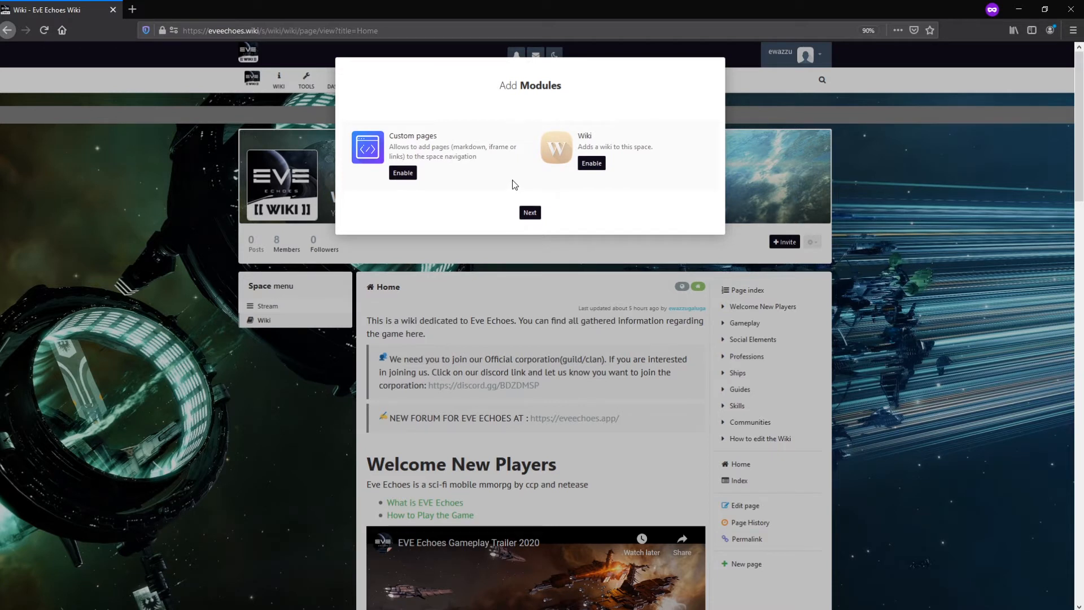
{"action": "left_click", "coordinate": [529, 212]}
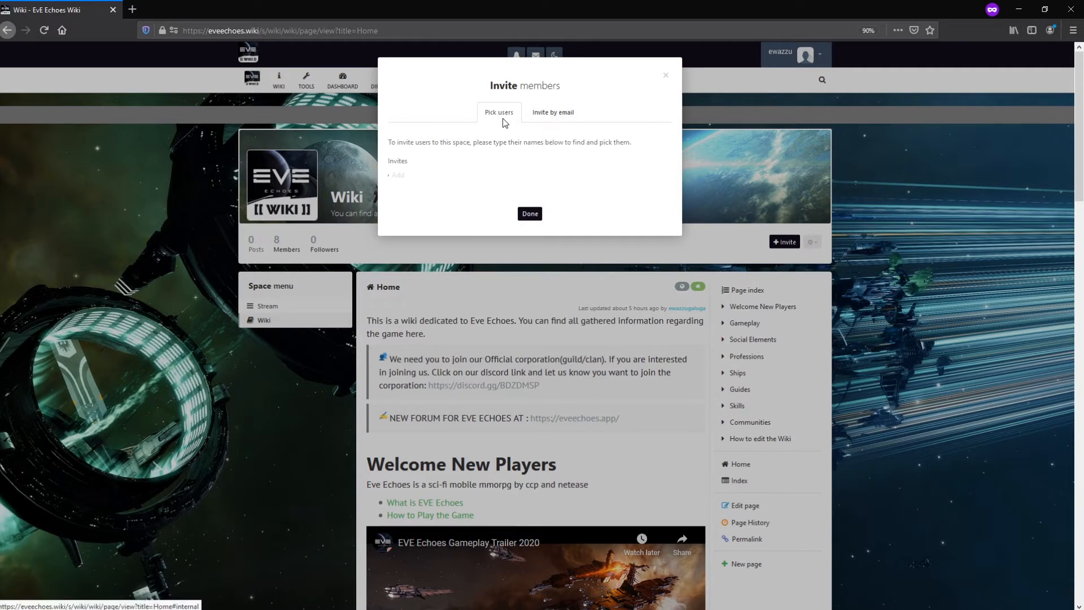
Search for users to invite with 'wazz', then switch to Invite by email.
{"action": "left_click", "coordinate": [429, 179]}
{"action": "type", "text": "wazz"}
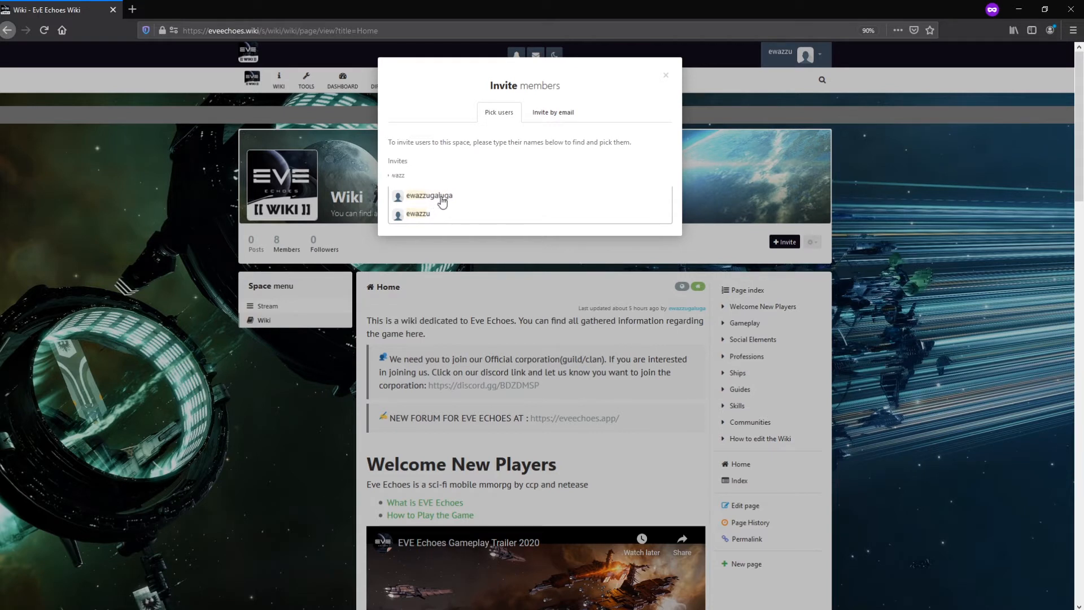
{"action": "left_click", "coordinate": [548, 126]}
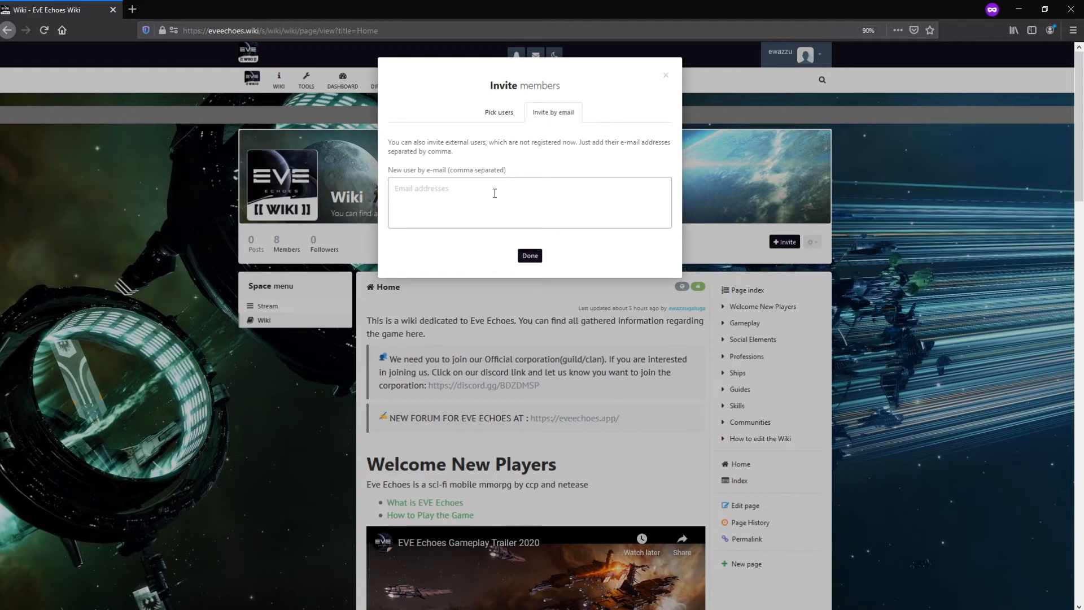
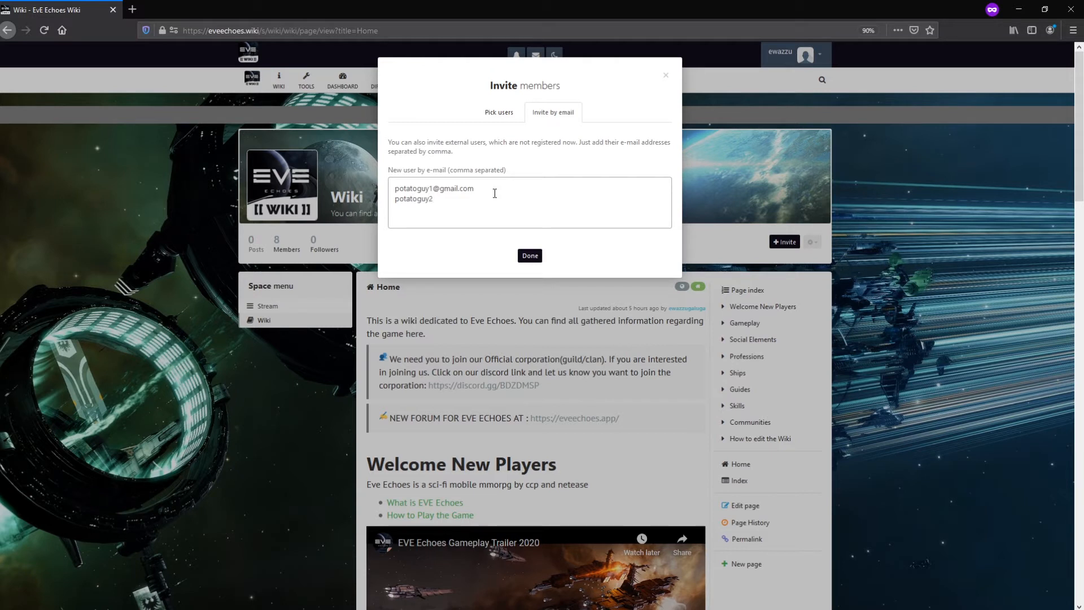
Enter two invitee e-mail addresses and select them.
{"action": "left_click_drag", "start_coordinate": [523, 201], "coordinate": [387, 160]}
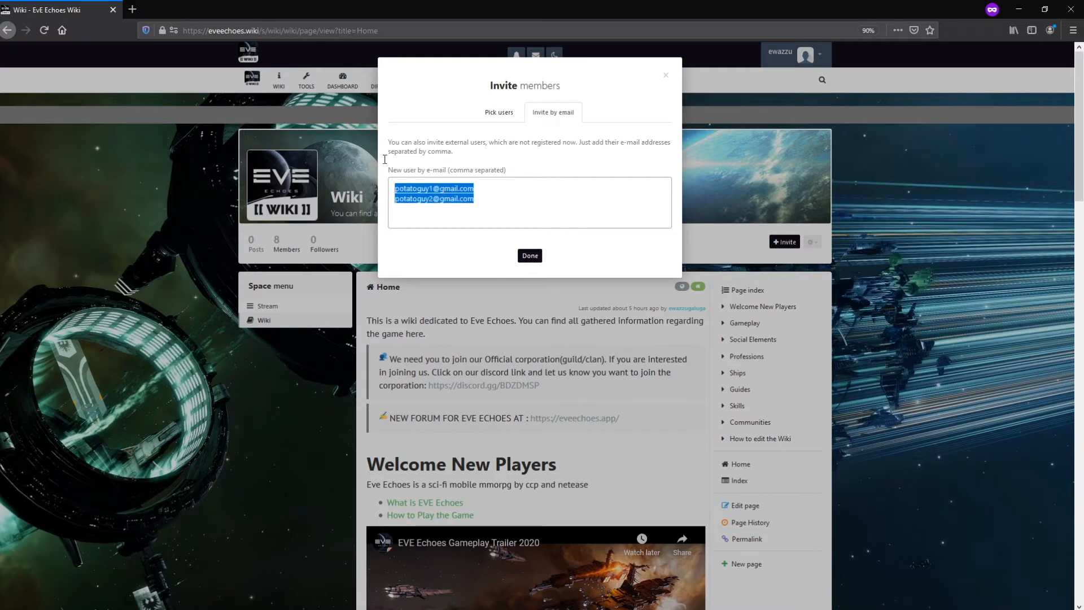
Finish the invitation with Done without inviting anyone, landing on Potato Corp.
{"action": "left_click", "coordinate": [512, 115]}
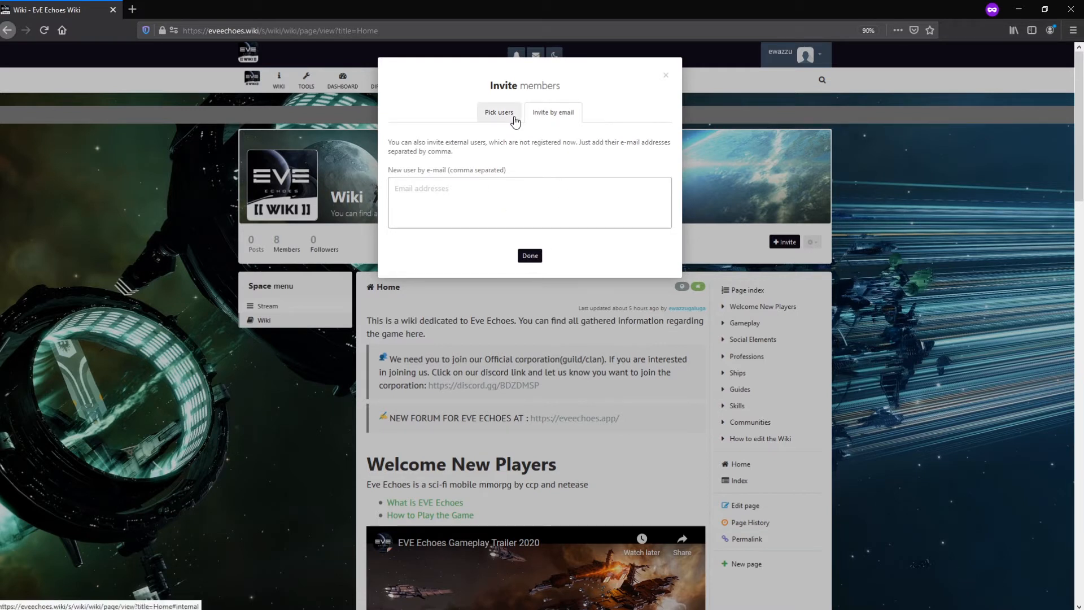
{"action": "left_click", "coordinate": [554, 114]}
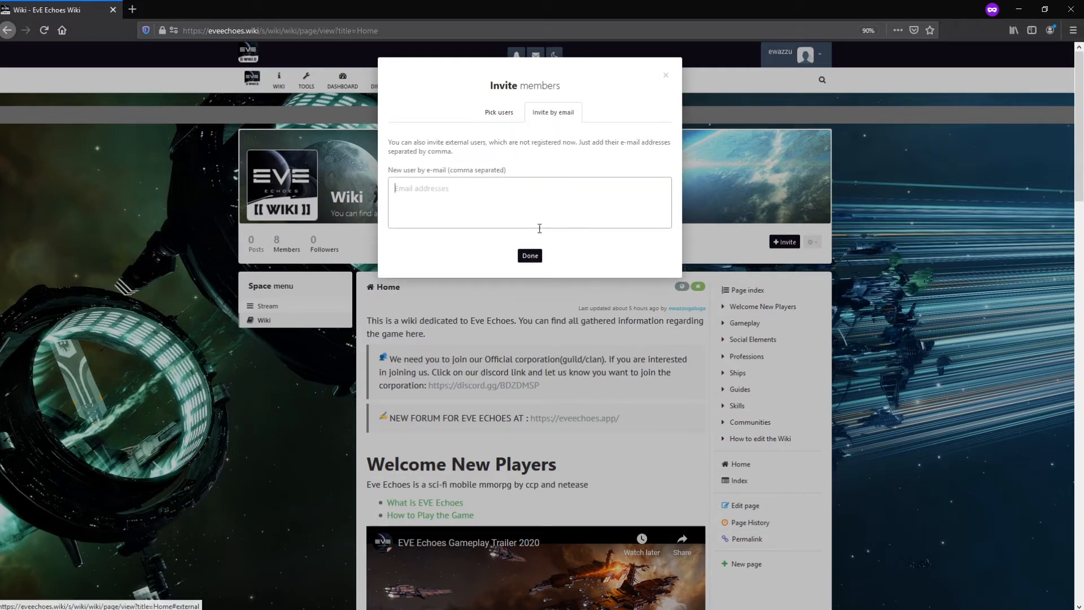
{"action": "left_click", "coordinate": [530, 255]}
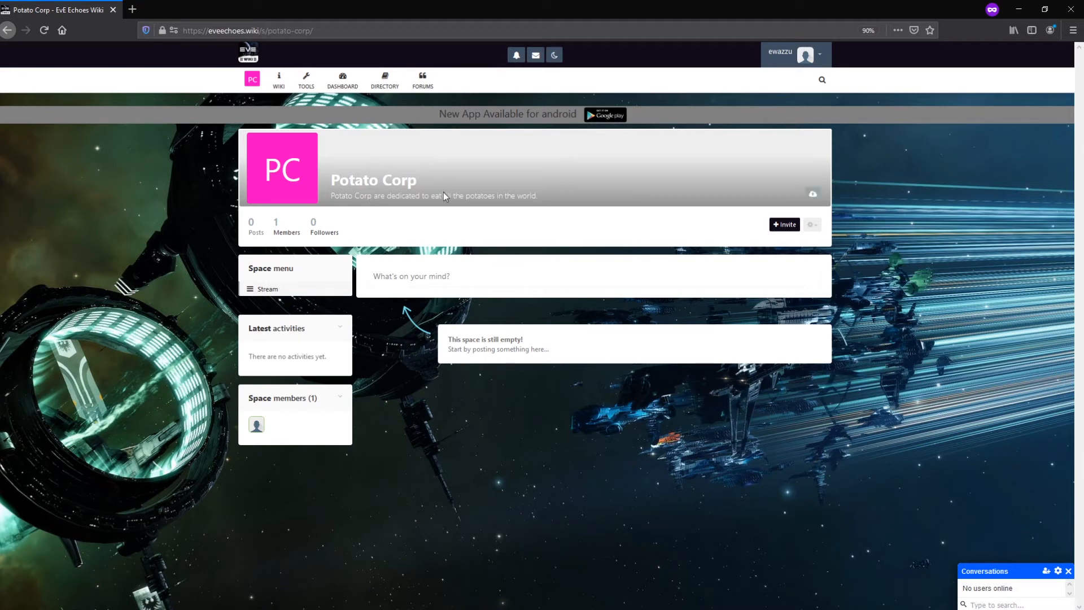
{"action": "left_click", "coordinate": [256, 59]}
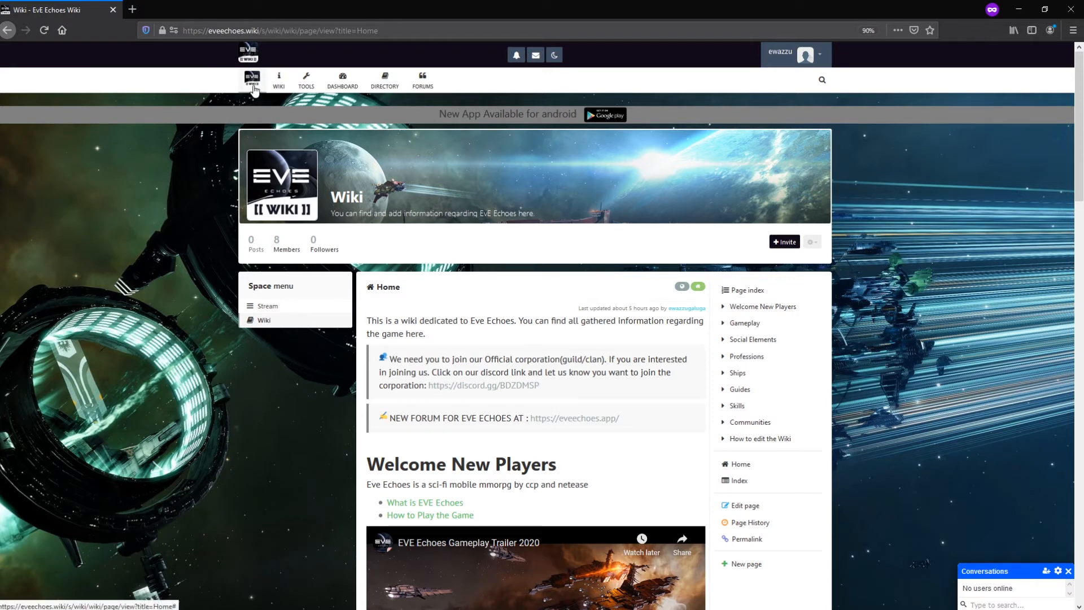
{"action": "left_click", "coordinate": [253, 88]}
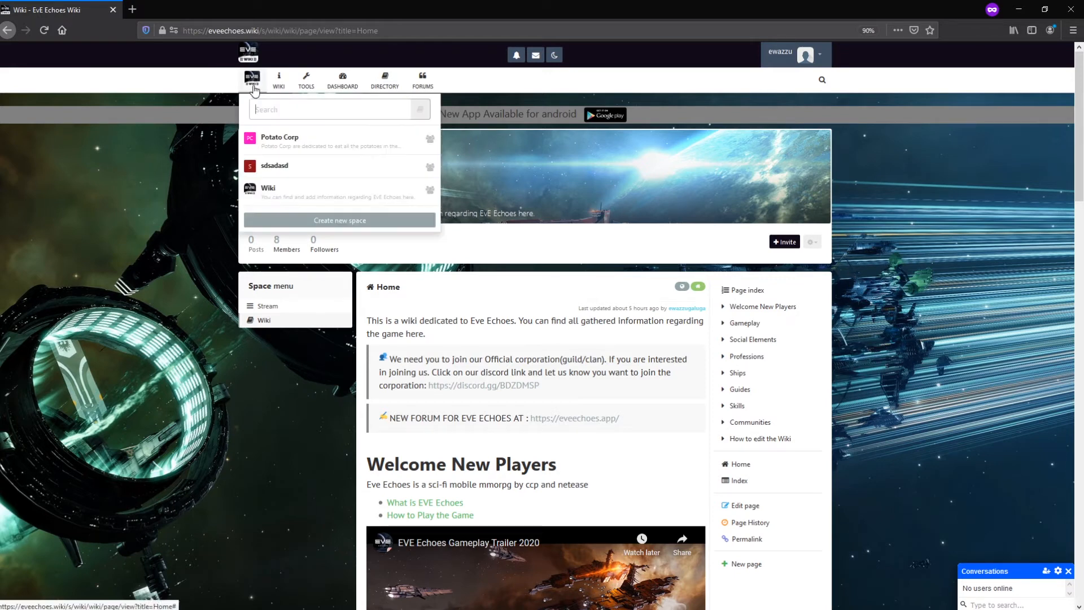
{"action": "left_click", "coordinate": [297, 145]}
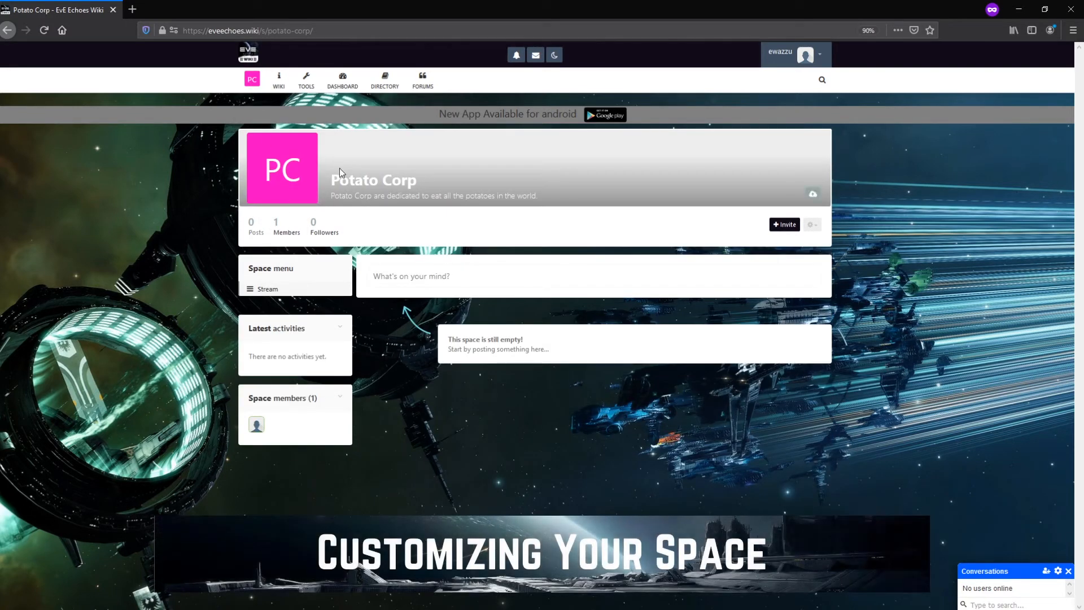
{"action": "mouse_move", "coordinate": [293, 168]}
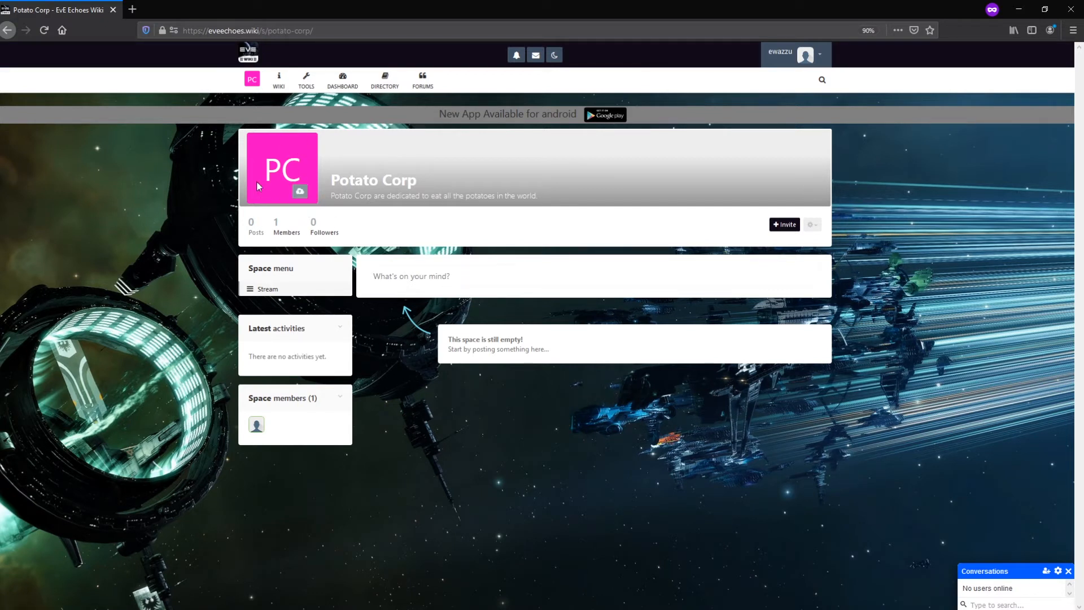
{"action": "left_click", "coordinate": [299, 194]}
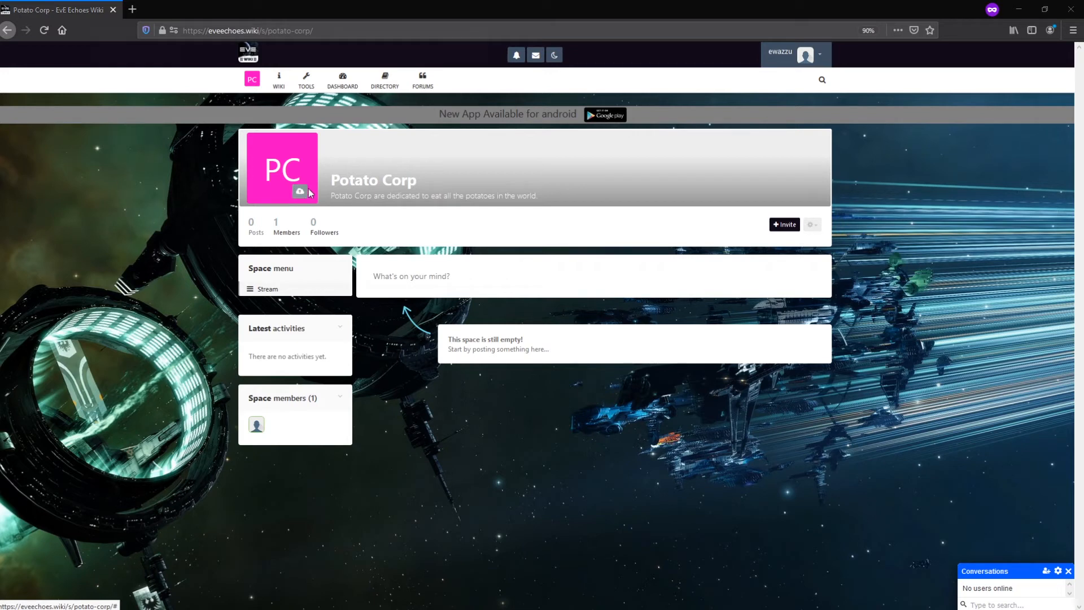
{"action": "left_click", "coordinate": [491, 30]}
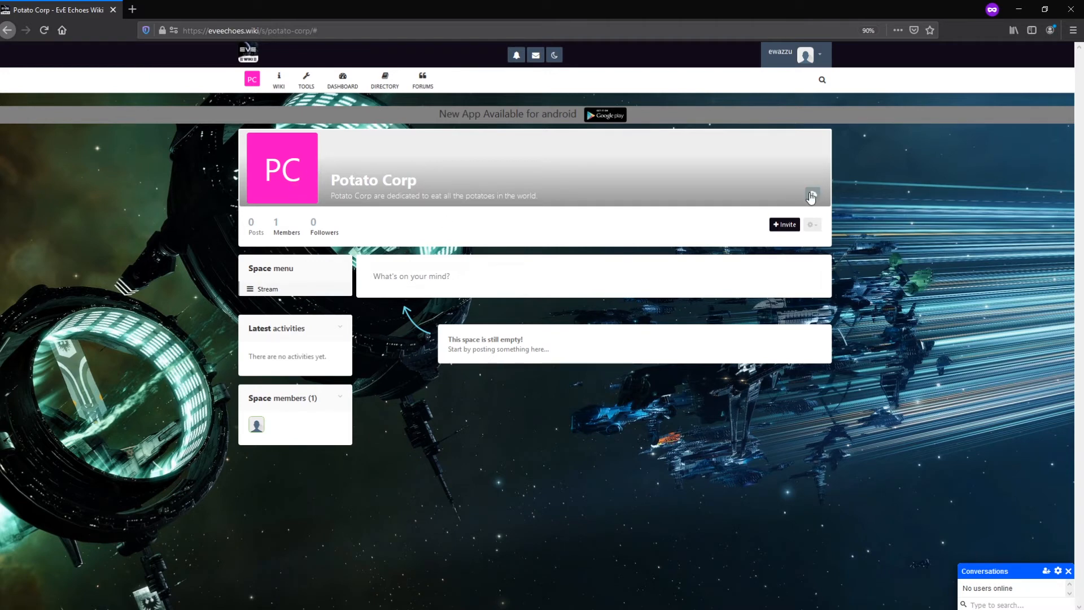
{"action": "left_click", "coordinate": [811, 191]}
{"action": "left_click", "coordinate": [491, 31]}
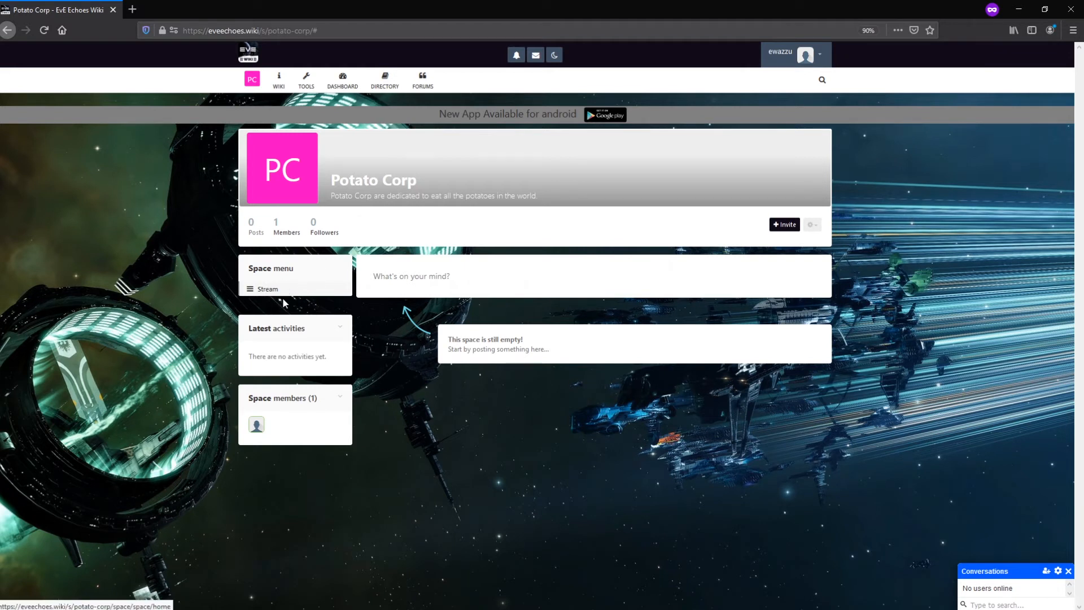
Choose Settings from the Potato Corp gear dropdown beside Invite.
{"action": "left_click", "coordinate": [812, 224]}
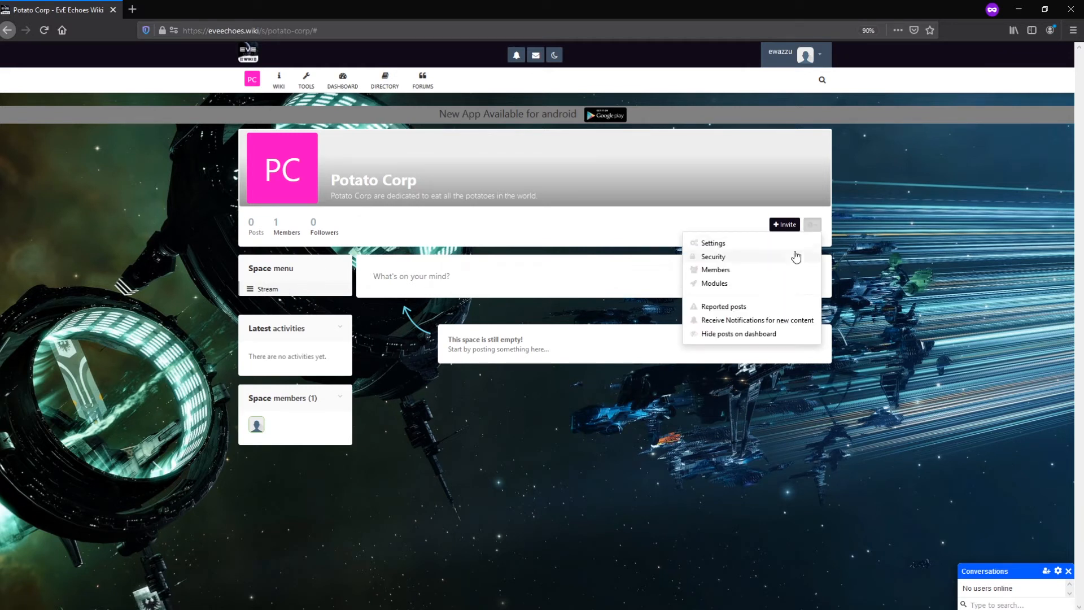
{"action": "left_click", "coordinate": [813, 226]}
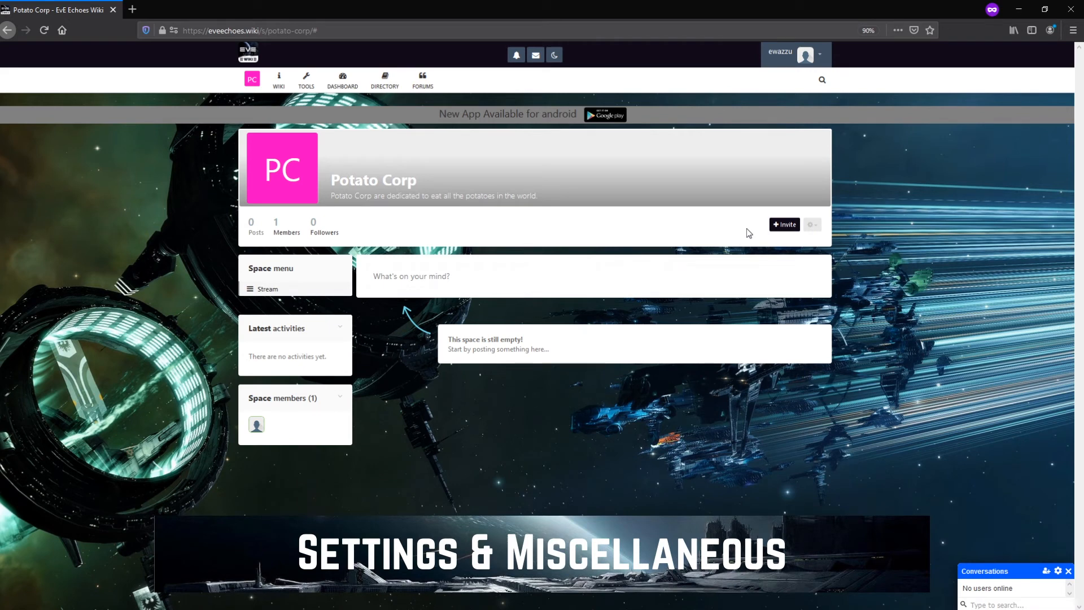
{"action": "left_click", "coordinate": [812, 225]}
{"action": "left_click", "coordinate": [813, 229]}
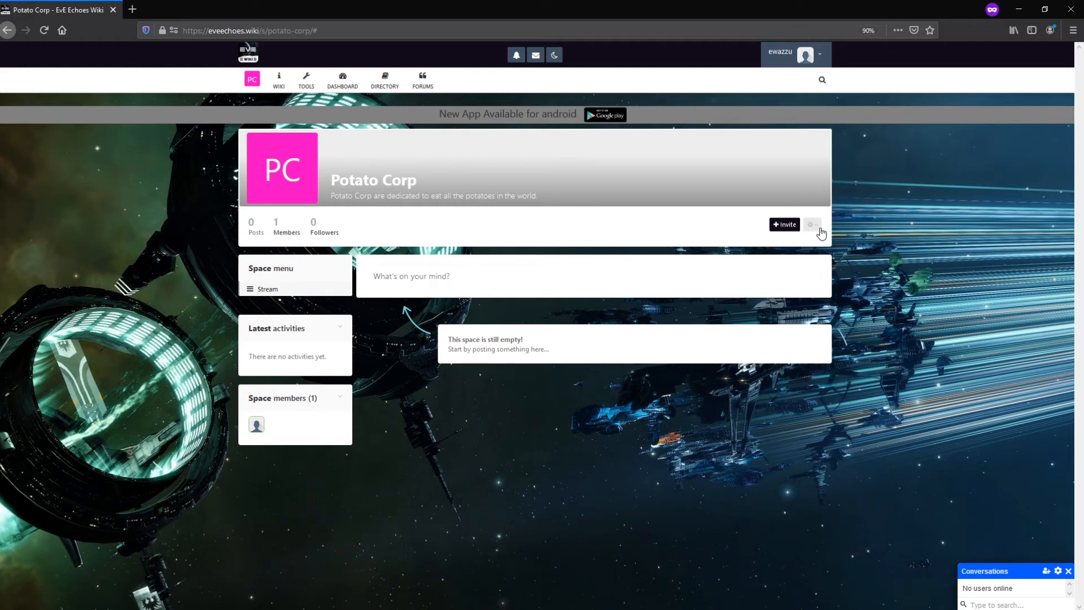
{"action": "left_click", "coordinate": [814, 230]}
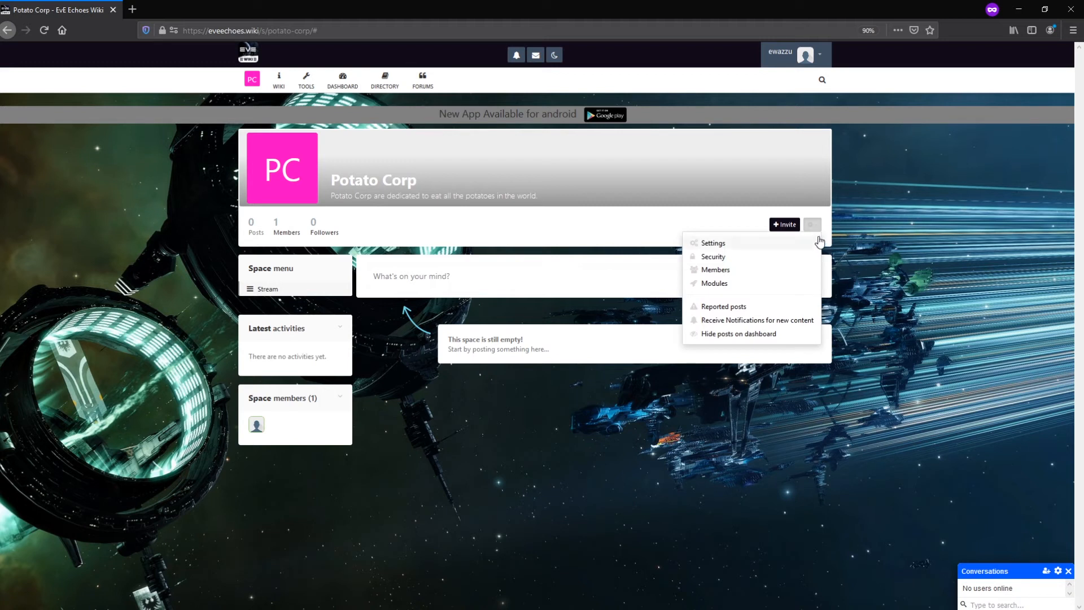
{"action": "left_click", "coordinate": [814, 229]}
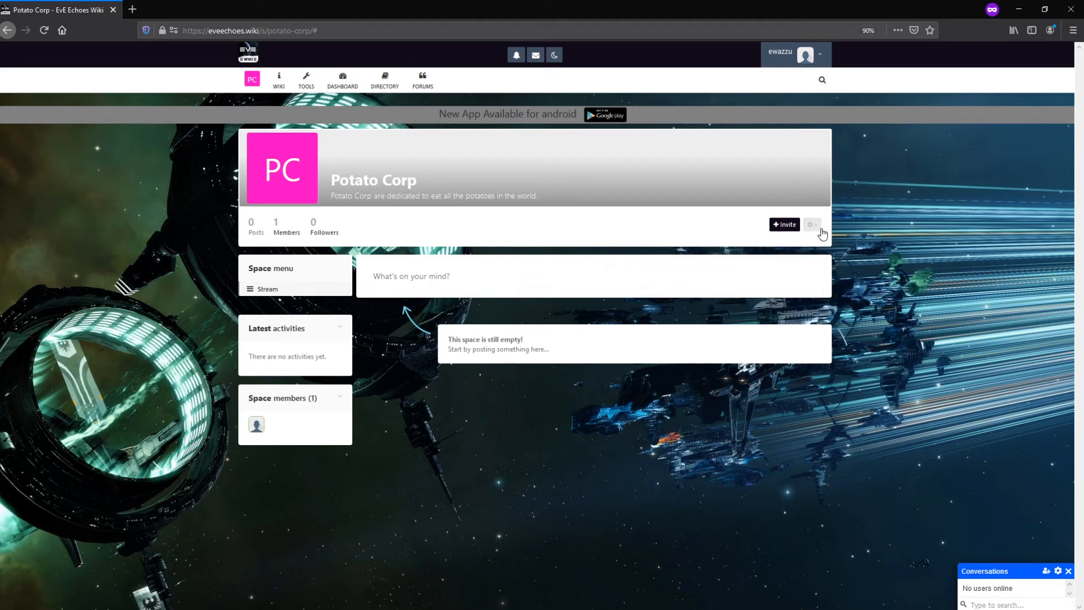
{"action": "left_click", "coordinate": [814, 227]}
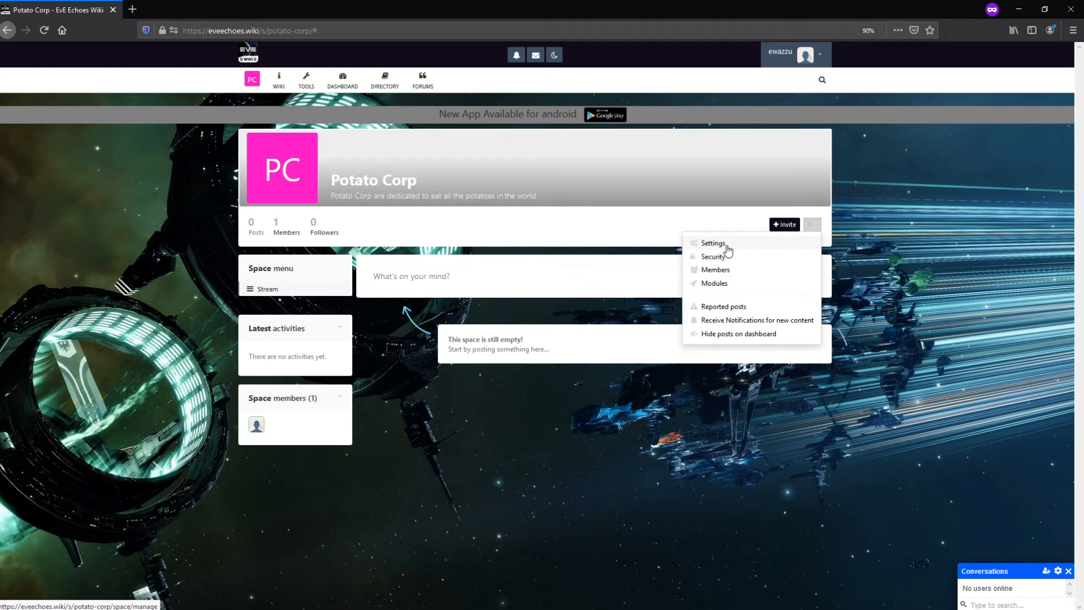
{"action": "left_click", "coordinate": [717, 246]}
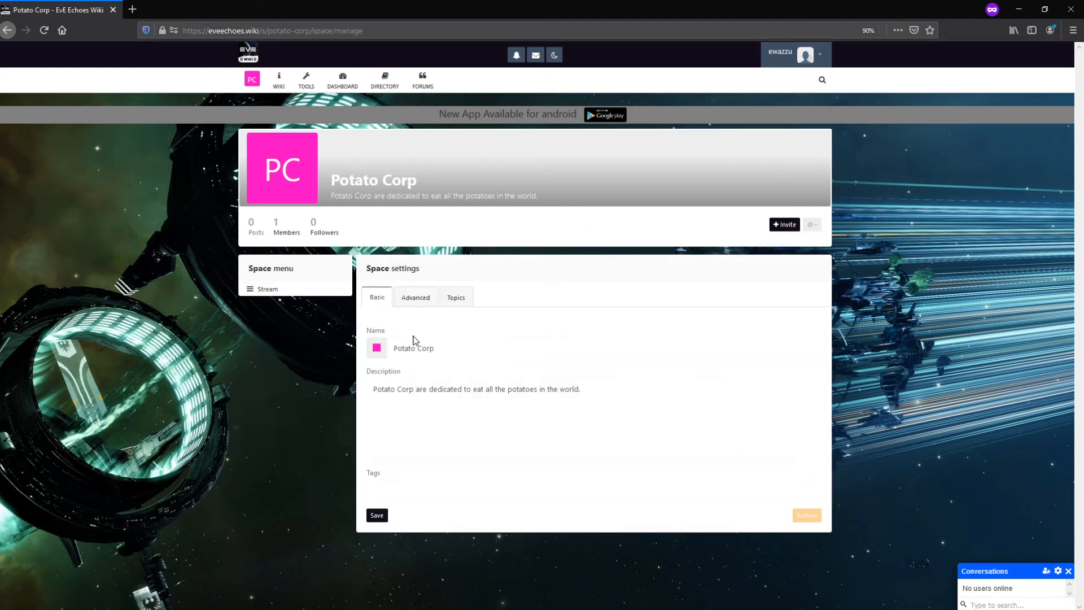
{"action": "left_click", "coordinate": [375, 349]}
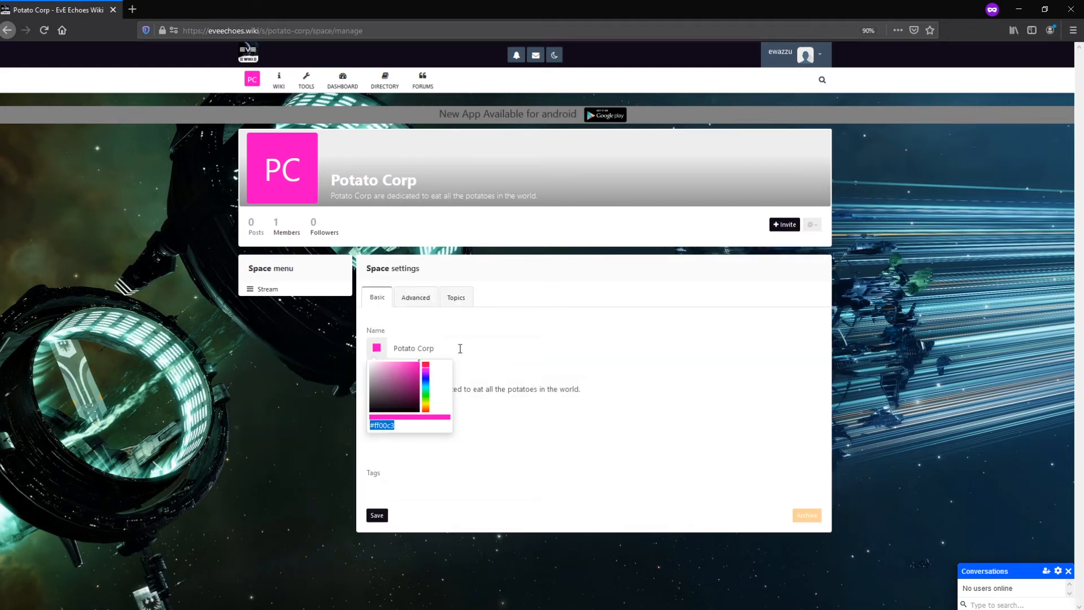
{"action": "left_click", "coordinate": [451, 348]}
{"action": "left_click", "coordinate": [508, 400]}
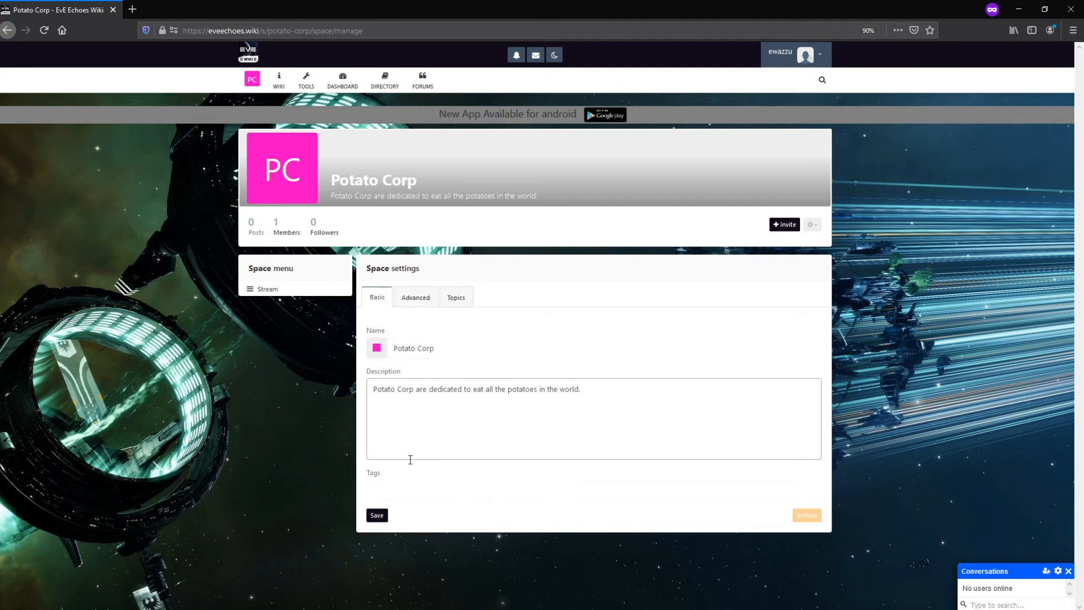
{"action": "left_click", "coordinate": [392, 486]}
{"action": "type", "text": "adsasda"}
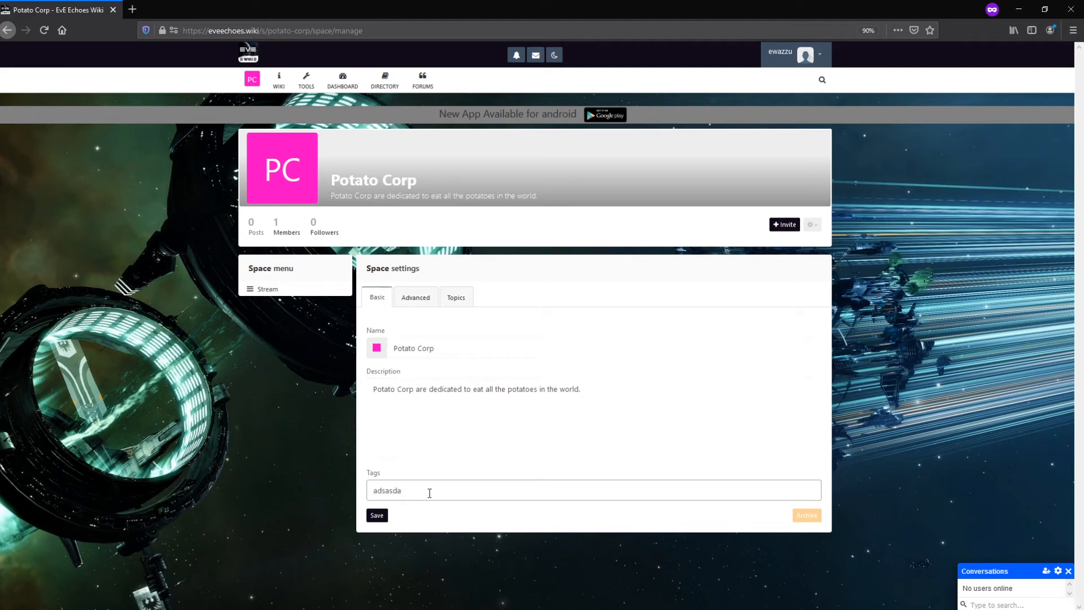
{"action": "key", "text": "ctrl+a"}
{"action": "key", "text": "BackSpace"}
{"action": "type", "text": "pvp, pve, craf"}
{"action": "key", "text": "BackSpace"}
{"action": "key", "text": "BackSpace"}
{"action": "key", "text": "BackSpace"}
{"action": "key", "text": "BackSpace"}
{"action": "key", "text": "BackSpace"}
{"action": "key", "text": "BackSpace"}
{"action": "key", "text": "BackSpace"}
{"action": "key", "text": "BackSpace"}
{"action": "key", "text": "BackSpace"}
{"action": "key", "text": "BackSpace"}
{"action": "key", "text": "BackSpace"}
{"action": "key", "text": "BackSpace"}
{"action": "key", "text": "BackSpace"}
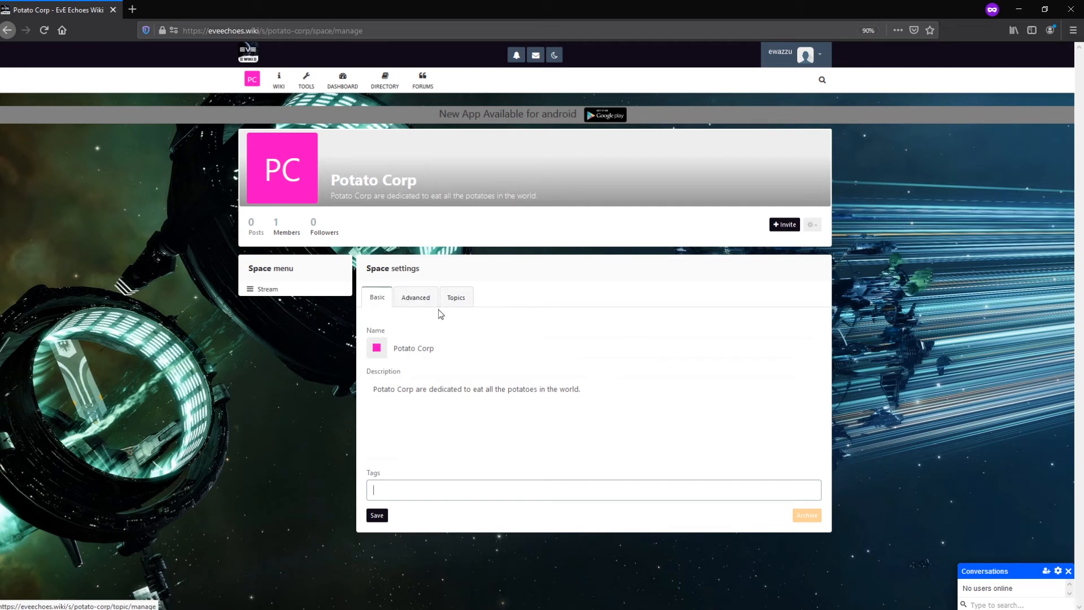
In Advanced settings, select the potato-corp URL slug, then bring up the gear administration dropdown.
{"action": "left_click", "coordinate": [411, 306]}
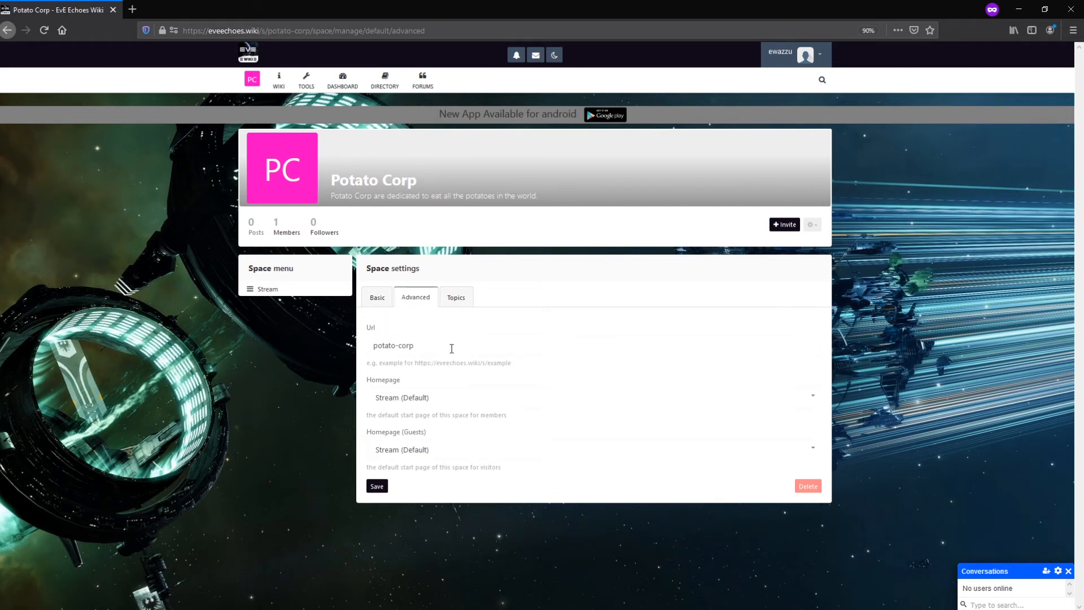
{"action": "left_click_drag", "start_coordinate": [445, 349], "coordinate": [365, 348]}
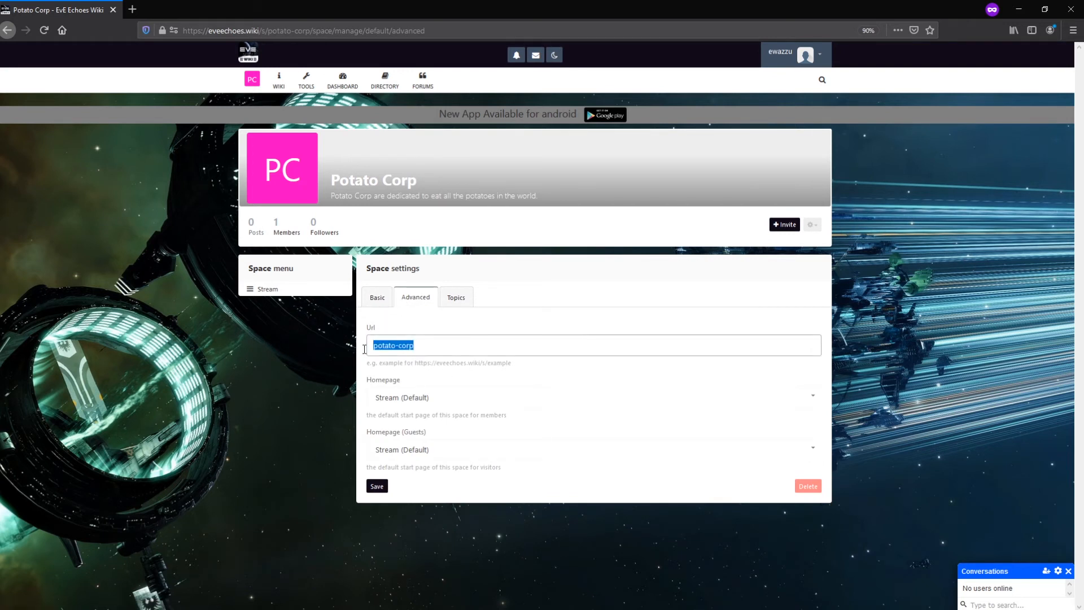
{"action": "left_click", "coordinate": [432, 349]}
{"action": "left_click_drag", "start_coordinate": [431, 349], "coordinate": [375, 342]}
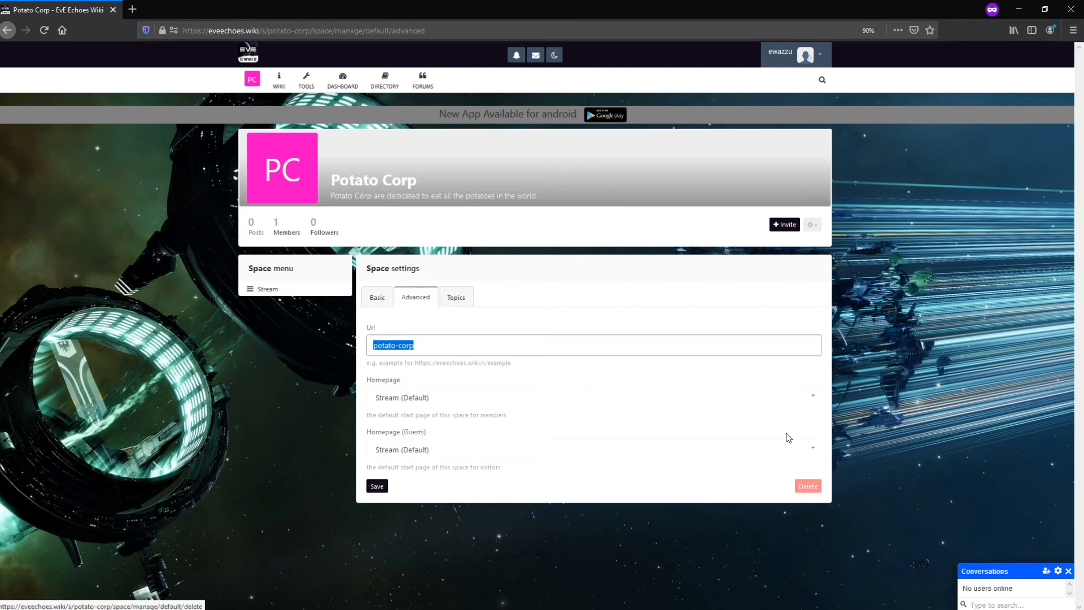
{"action": "left_click", "coordinate": [808, 226]}
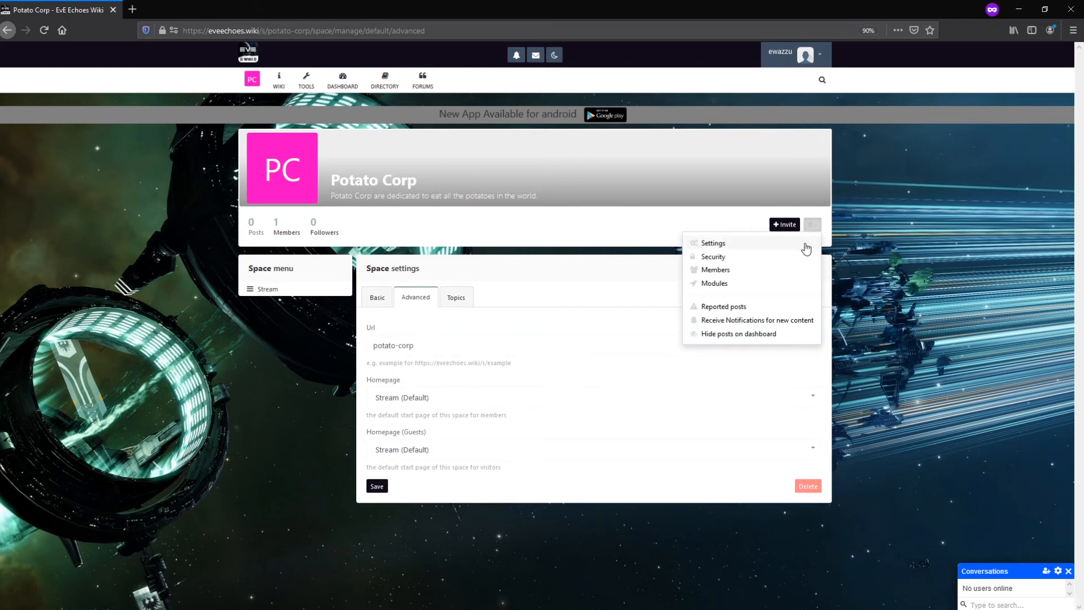
Review the Potato Corp Members list and Owner tab, then go back to the empty space stream.
{"action": "left_click", "coordinate": [776, 275]}
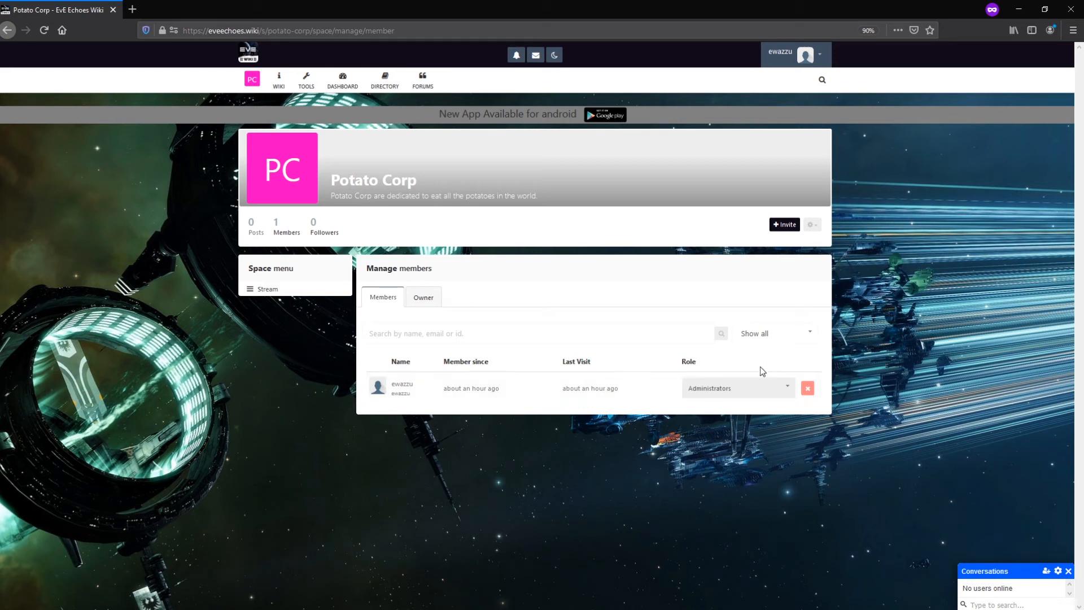
{"action": "left_click", "coordinate": [429, 299]}
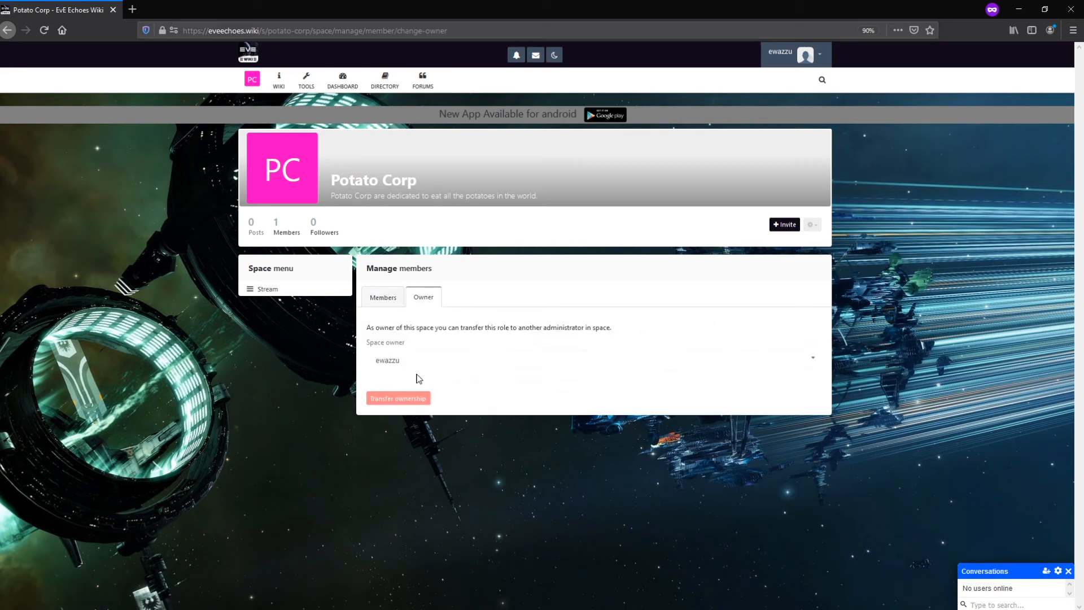
{"action": "left_click", "coordinate": [384, 298]}
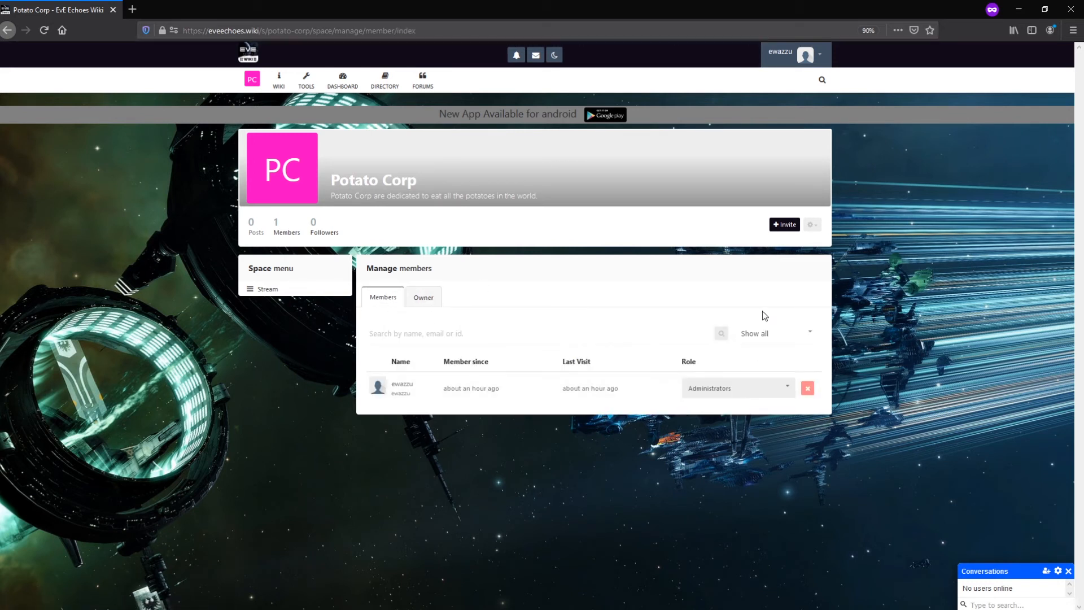
{"action": "left_click", "coordinate": [813, 225]}
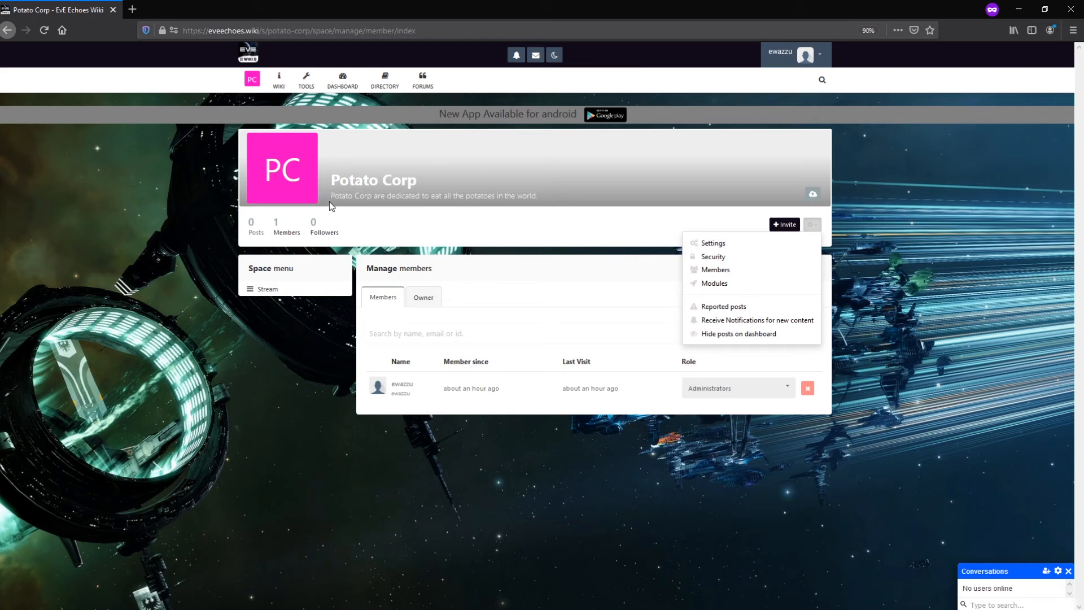
{"action": "left_click", "coordinate": [276, 289]}
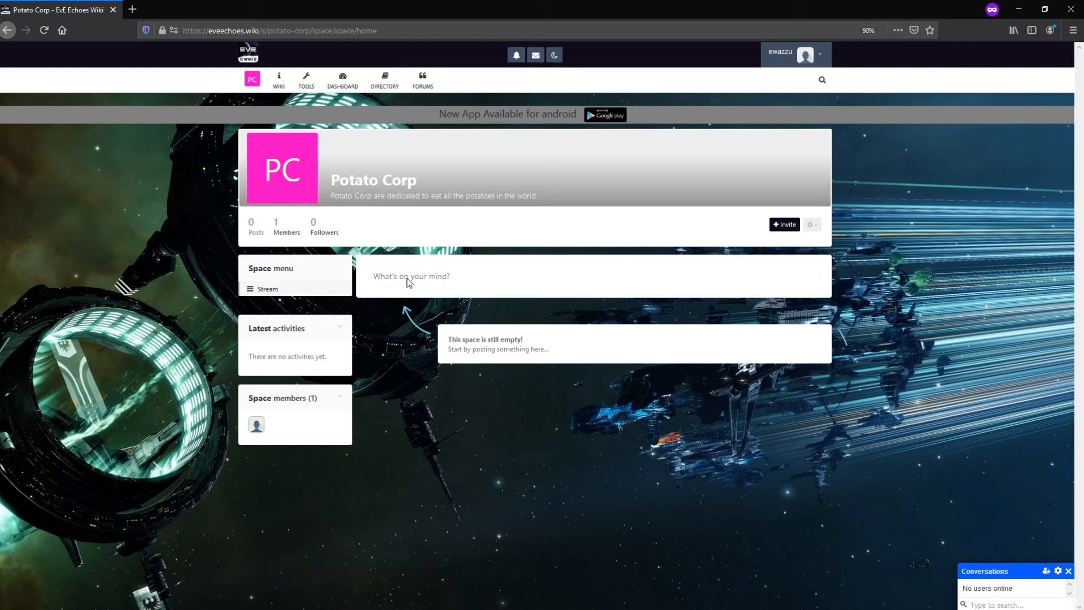
Draft 'Hello guys and welcome to the Potato Corp.', correcting the 'nad' typo, with 'welcome' selected for formatting.
{"action": "left_click", "coordinate": [409, 283]}
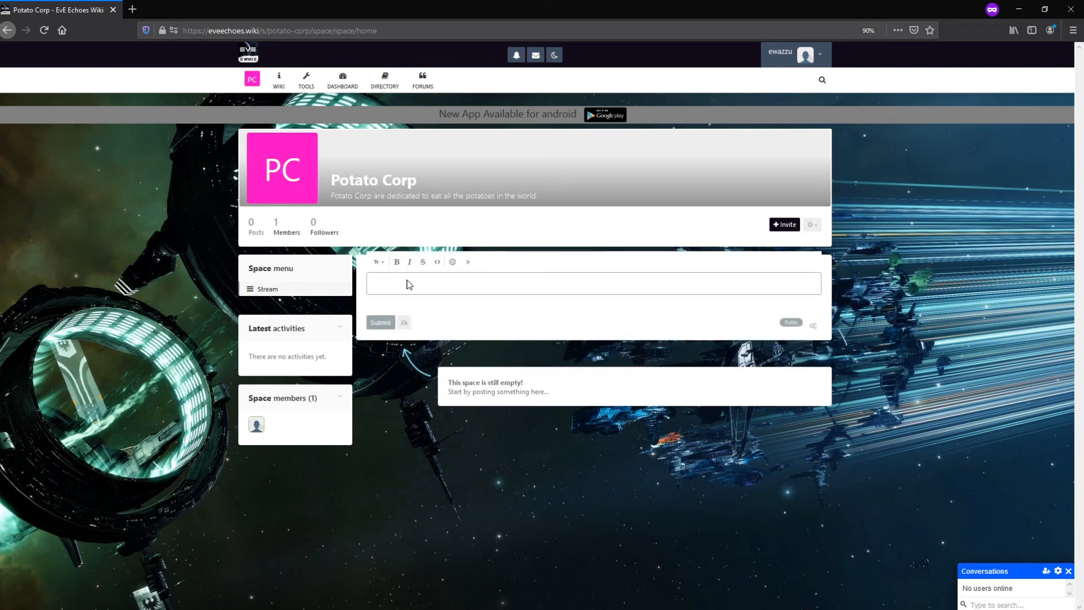
{"action": "left_click", "coordinate": [780, 337]}
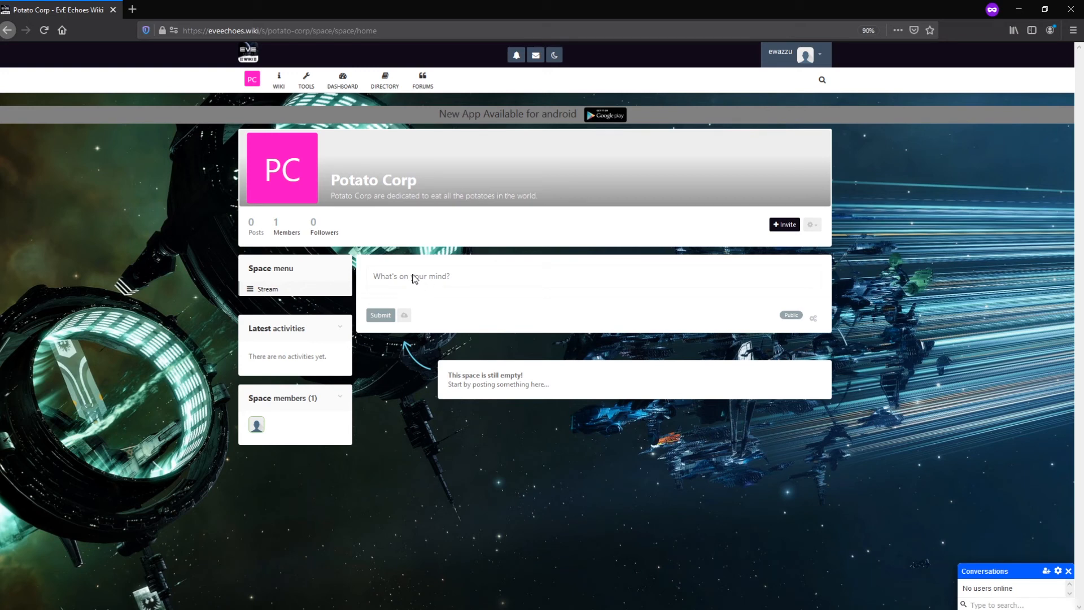
{"action": "left_click", "coordinate": [405, 278]}
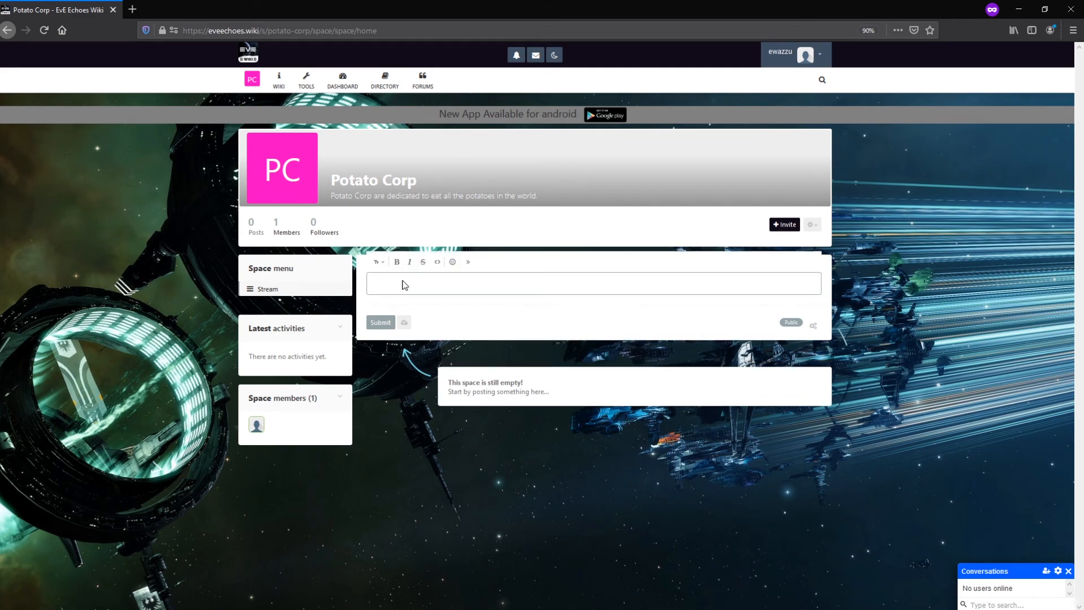
{"action": "type", "text": "Hello guys and welcome to the Potato Corp."}
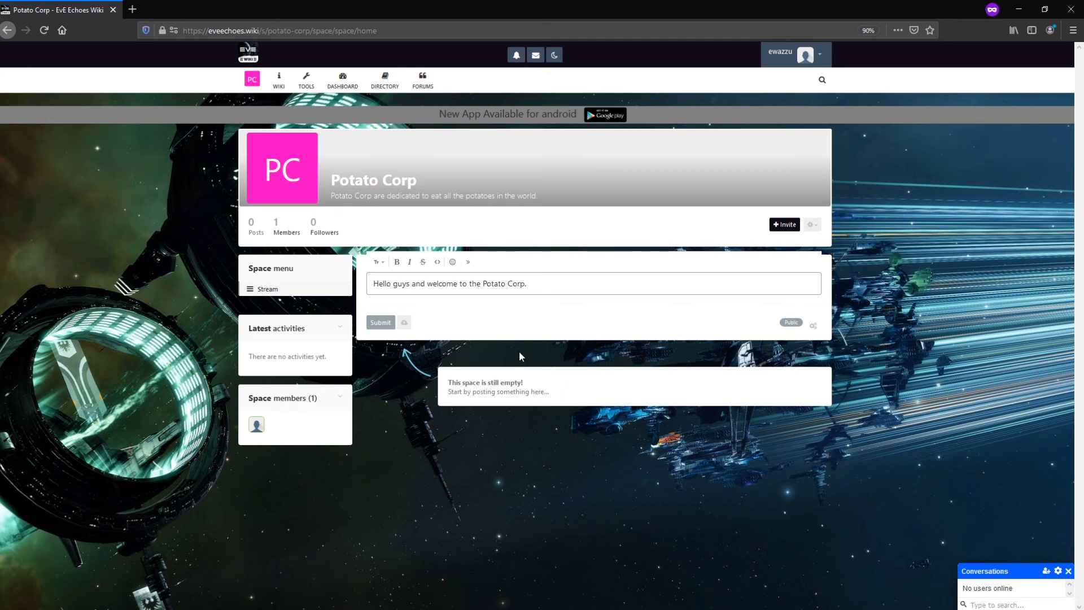
{"action": "double_click", "coordinate": [443, 284]}
{"action": "left_click", "coordinate": [468, 262]}
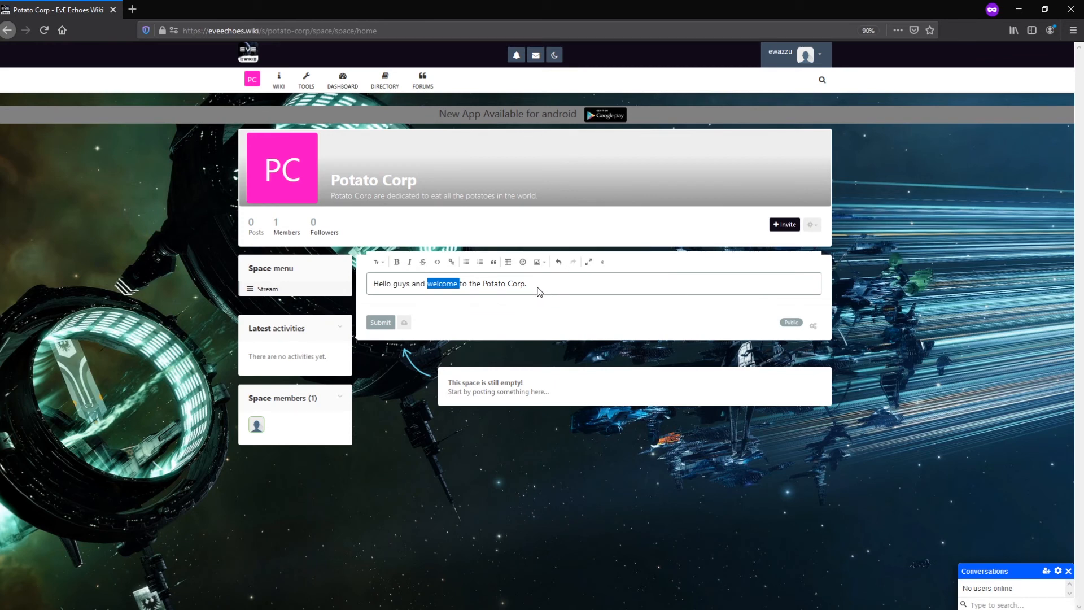
Make 'welcome' bold and publish the post 'Hello guys and welcome to the Potato Corp.'.
{"action": "left_click", "coordinate": [397, 263]}
{"action": "left_click", "coordinate": [502, 283]}
{"action": "left_click_drag", "start_coordinate": [541, 287], "coordinate": [359, 293]}
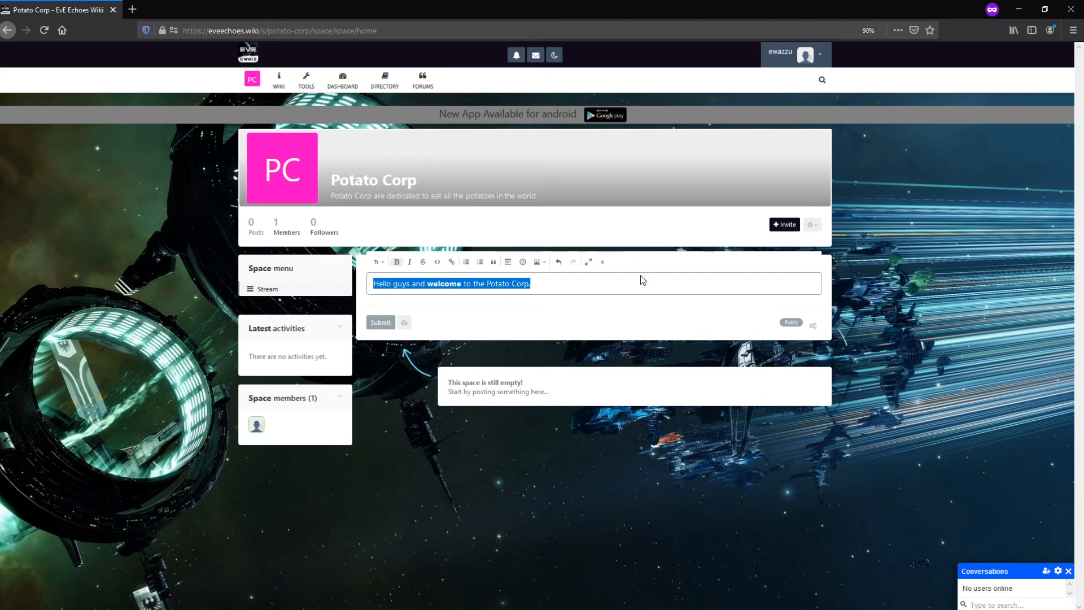
{"action": "left_click", "coordinate": [381, 319]}
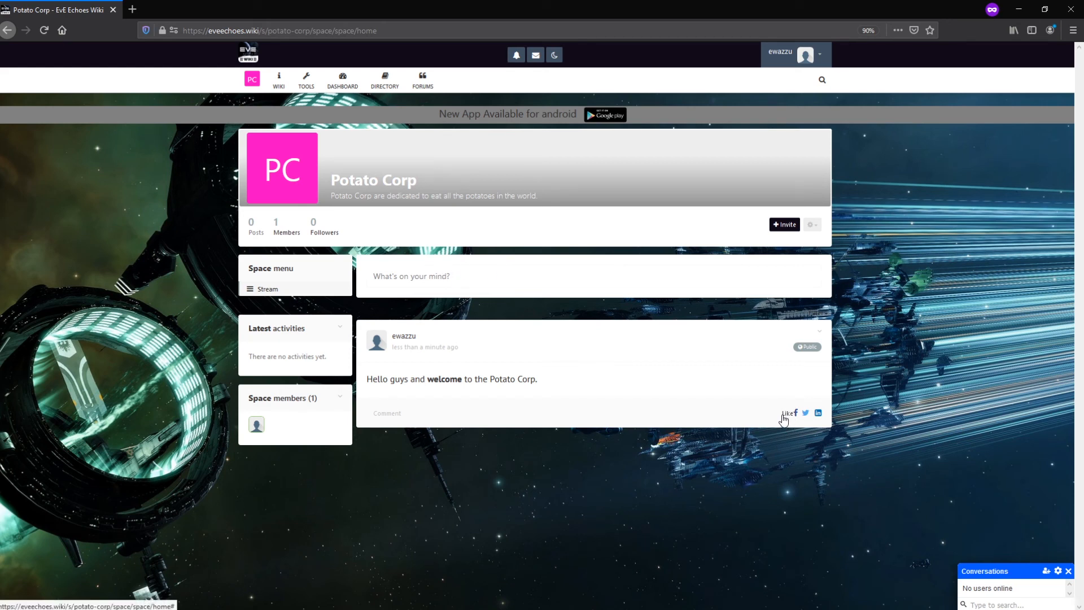
Post a 'thank you' comment under the welcome post, removing the stray empty line.
{"action": "left_click", "coordinate": [387, 413]}
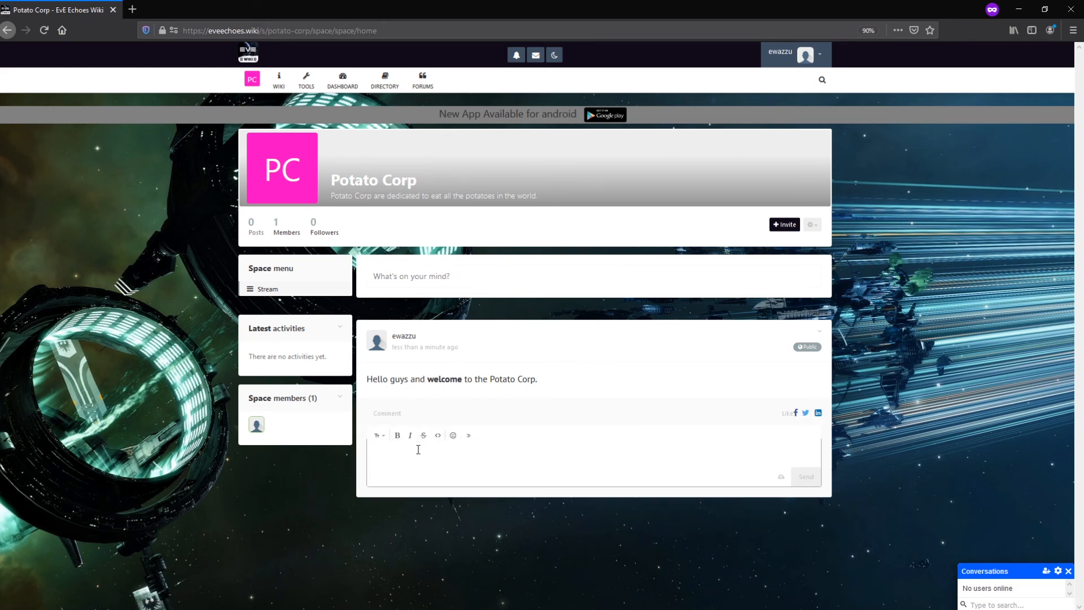
{"action": "type", "text": "thank you"}
{"action": "key", "text": "Return"}
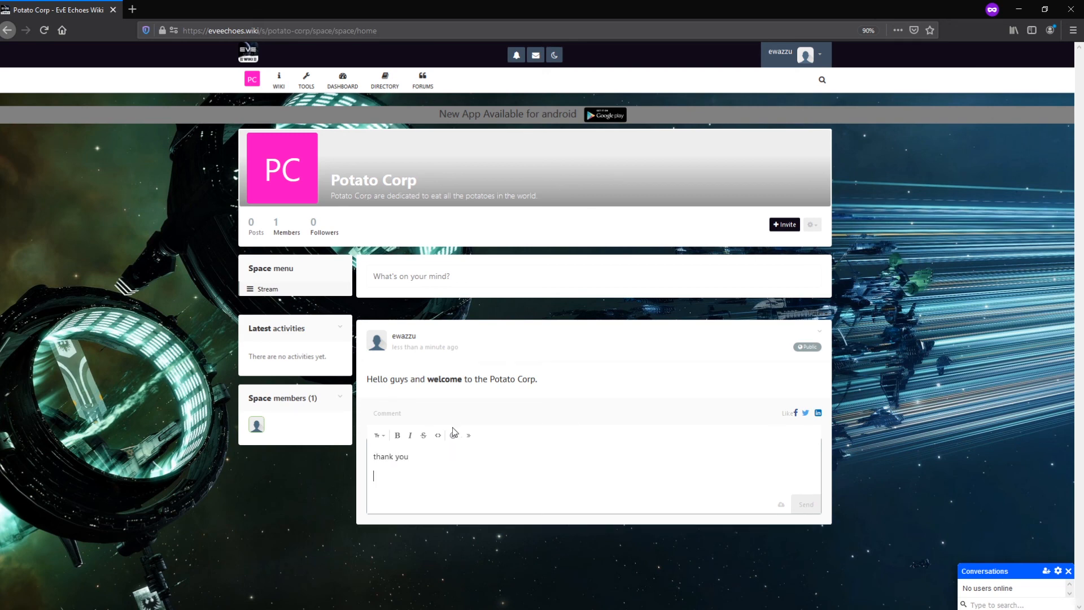
{"action": "key", "text": "BackSpace"}
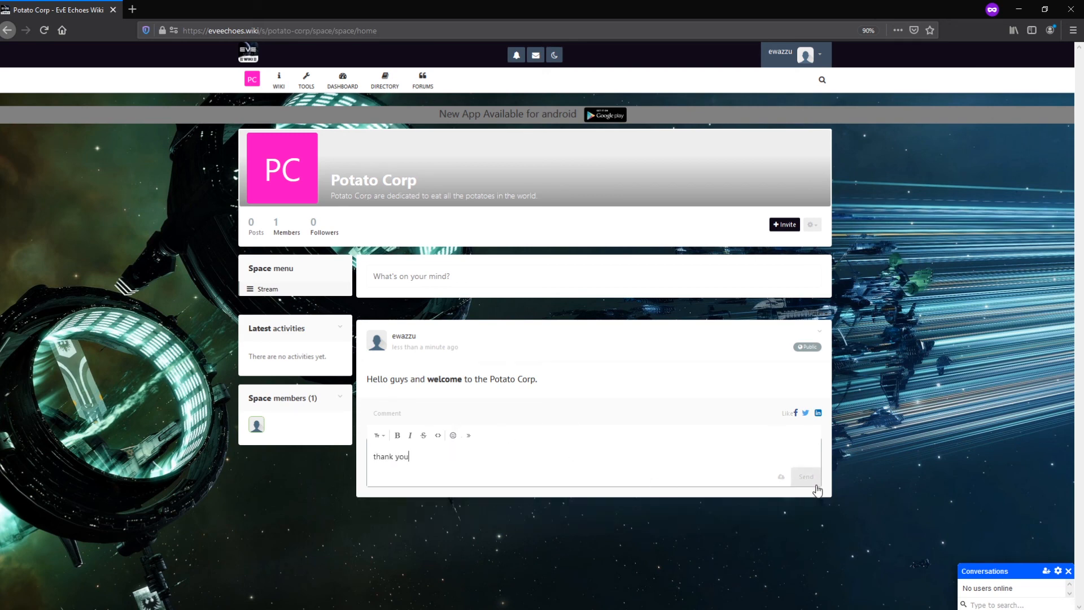
{"action": "left_click", "coordinate": [809, 478]}
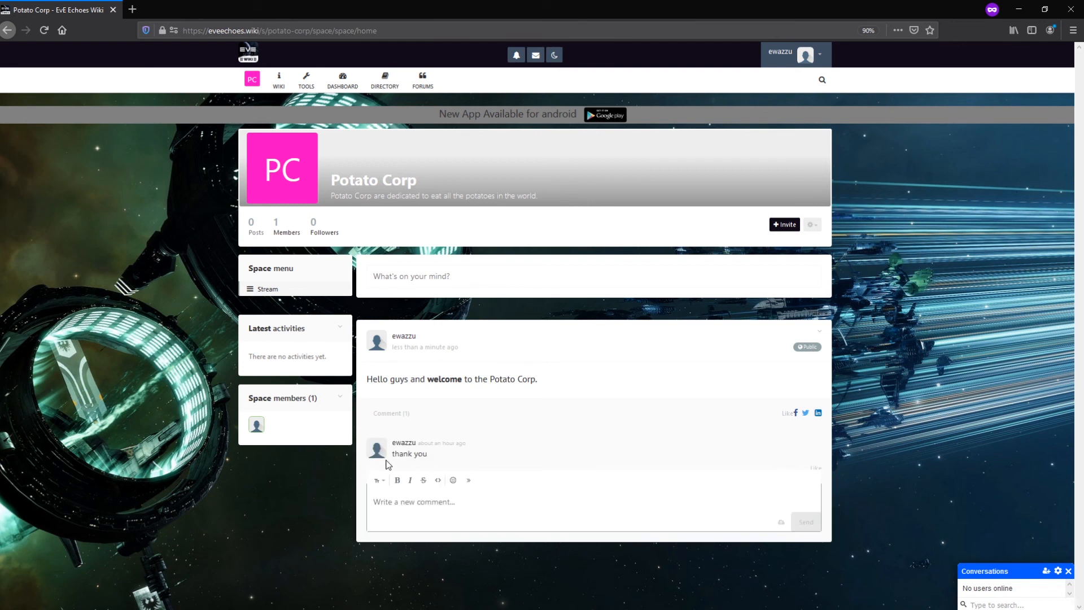